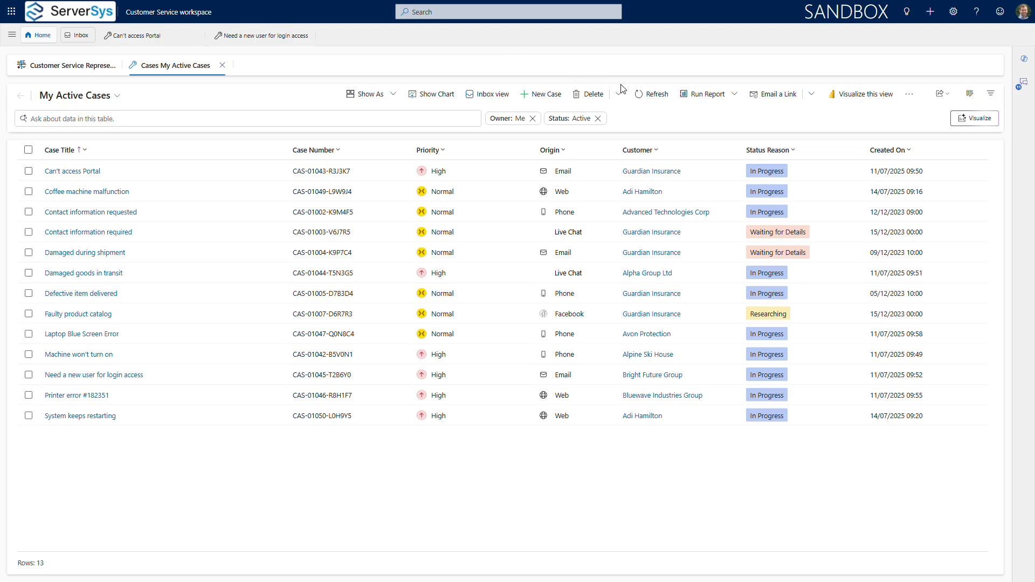
- Visualize My Active Cases as a chart by priority, check the view's filters, and filter the list to High priority
{"action": "left_click", "coordinate": [974, 118]}
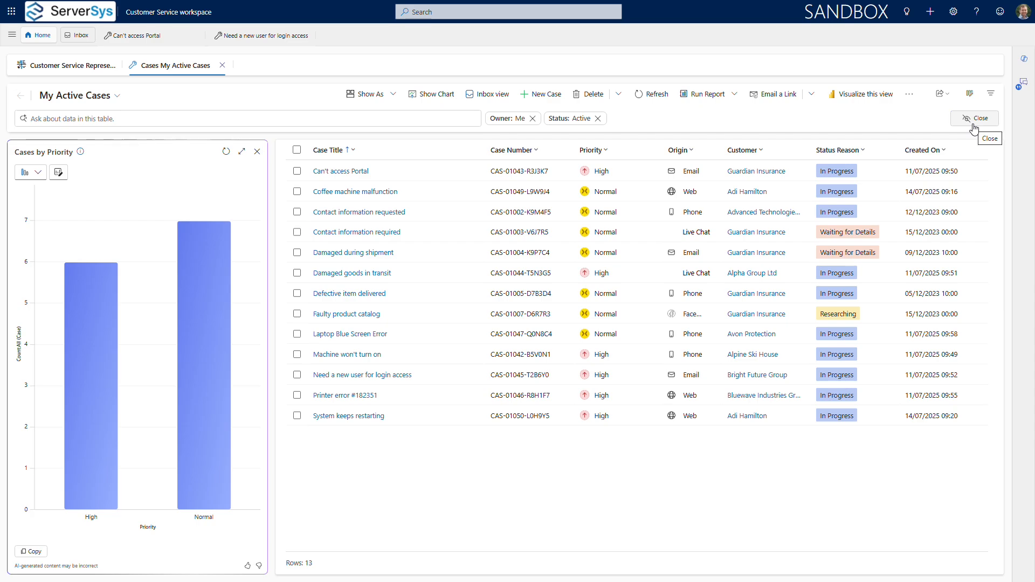
{"action": "left_click", "coordinate": [991, 93]}
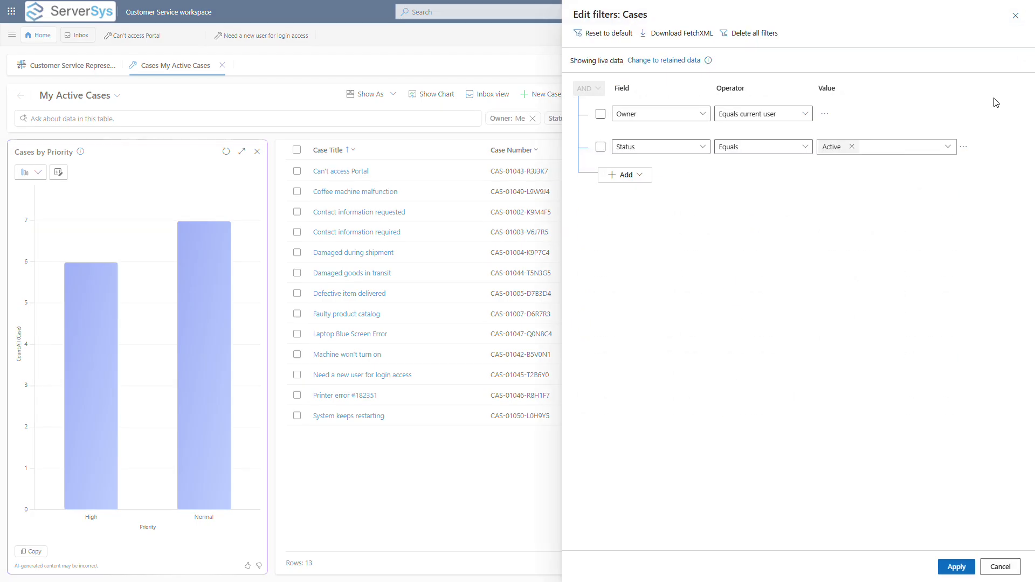
{"action": "left_click", "coordinate": [1015, 17]}
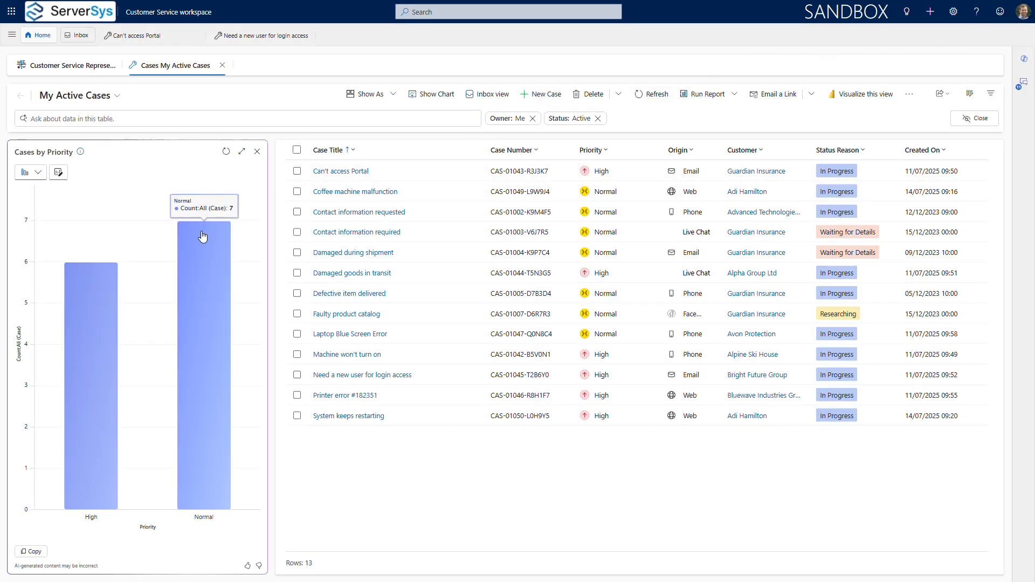
{"action": "mouse_move", "coordinate": [89, 306]}
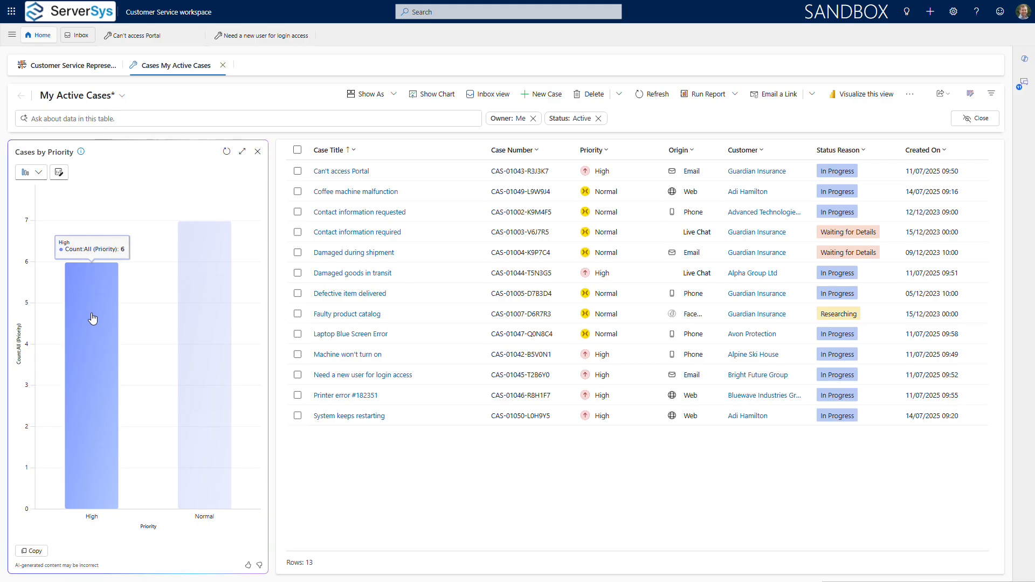
{"action": "left_click", "coordinate": [97, 345]}
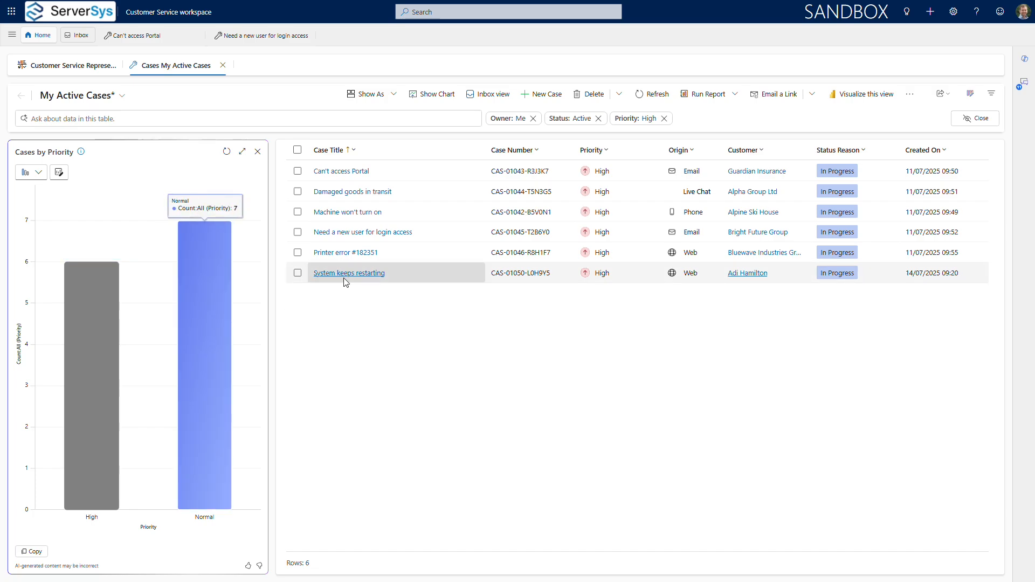
- Open the Printer error #182351 case and show the filter options of its timeline
{"action": "left_click", "coordinate": [355, 253]}
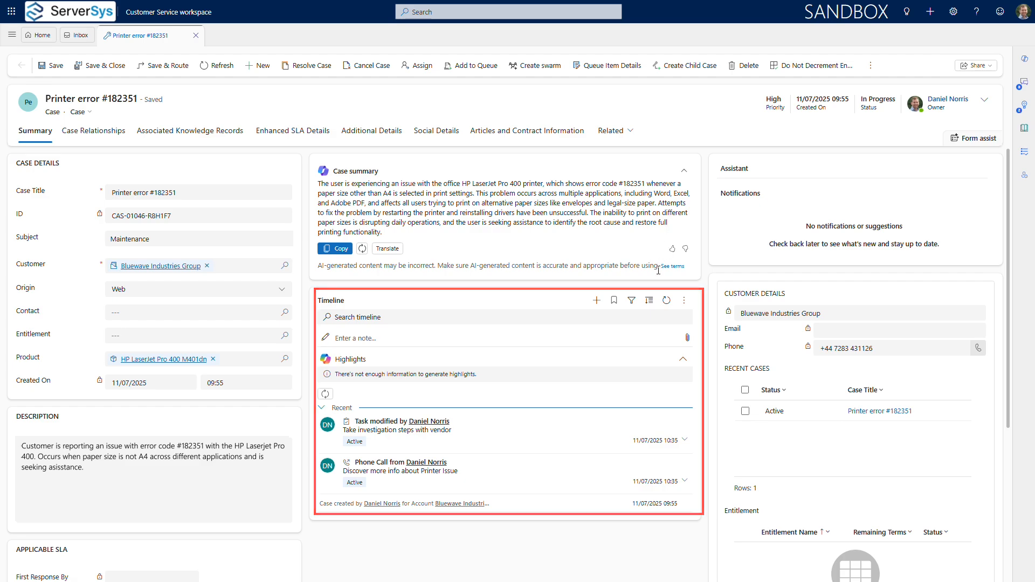
{"action": "left_click", "coordinate": [631, 308]}
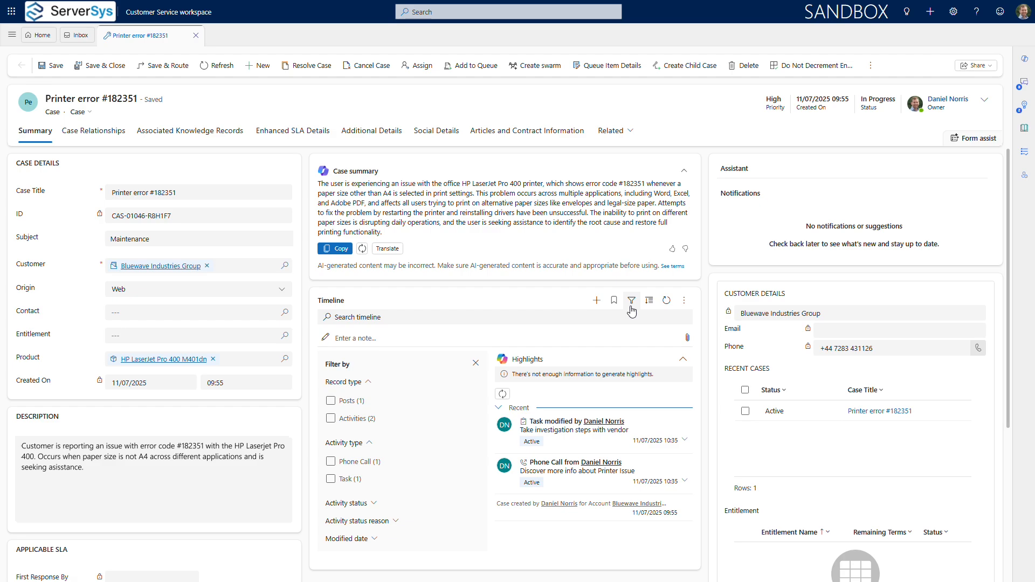
- Look through the open System keeps restarting and Machine won't turn on cases, then close the latter
{"action": "left_click", "coordinate": [281, 38]}
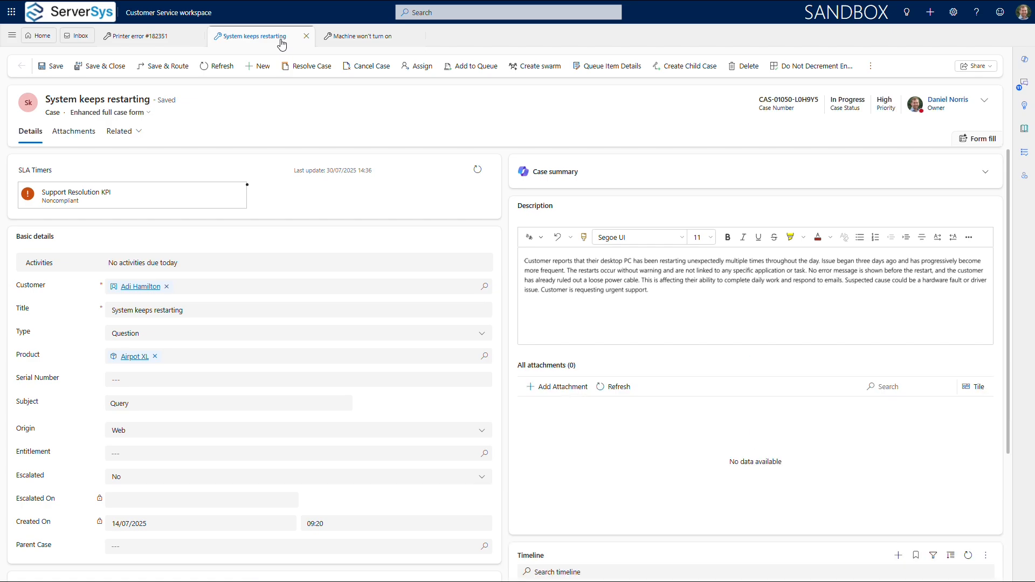
{"action": "left_click", "coordinate": [351, 38]}
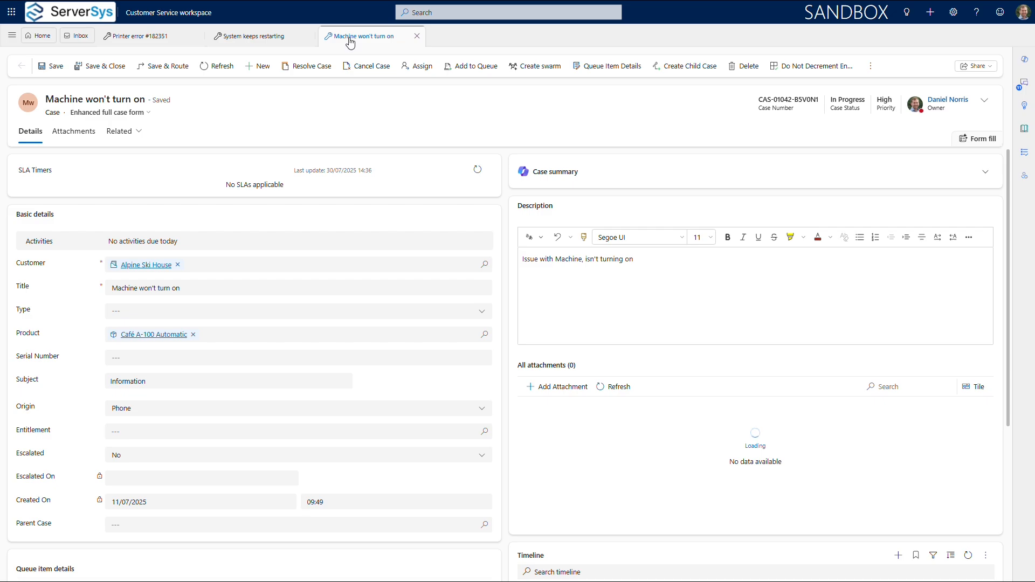
{"action": "left_click", "coordinate": [418, 34]}
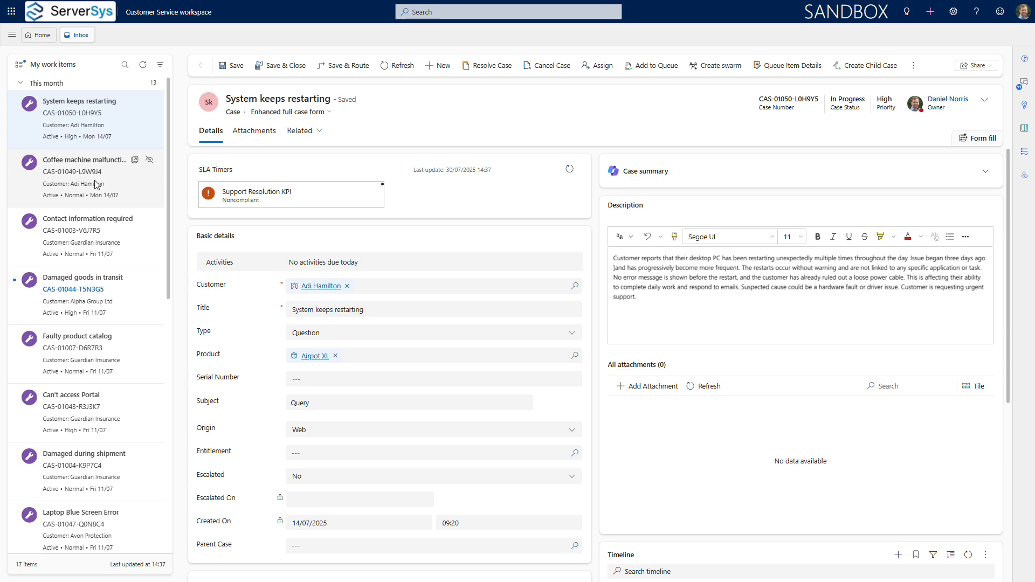
- View the Coffee machine malfunction and Contact information required cases in the inbox and check its filter and sort options
{"action": "left_click", "coordinate": [96, 184]}
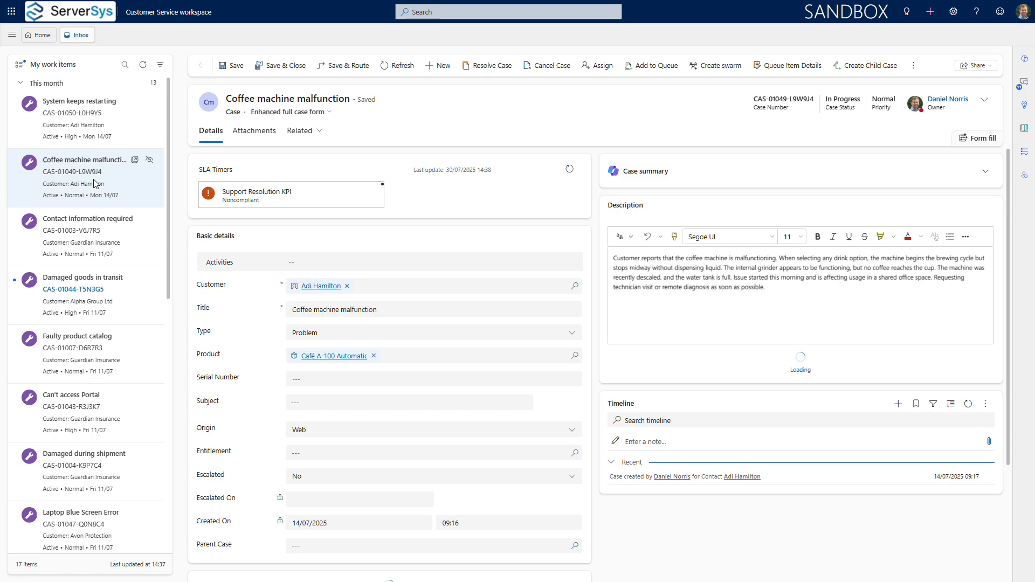
{"action": "left_click", "coordinate": [105, 242]}
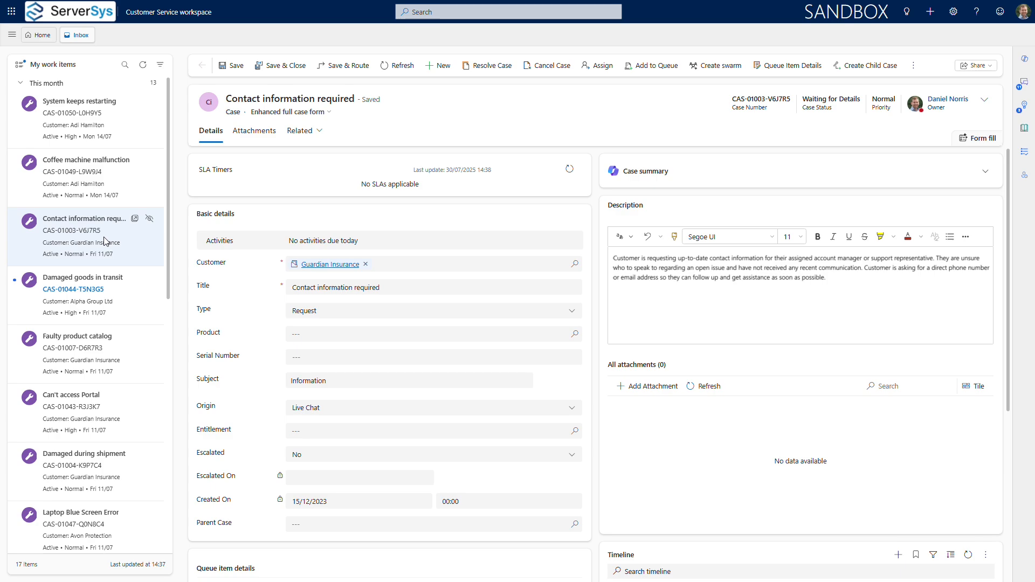
{"action": "left_click", "coordinate": [161, 65]}
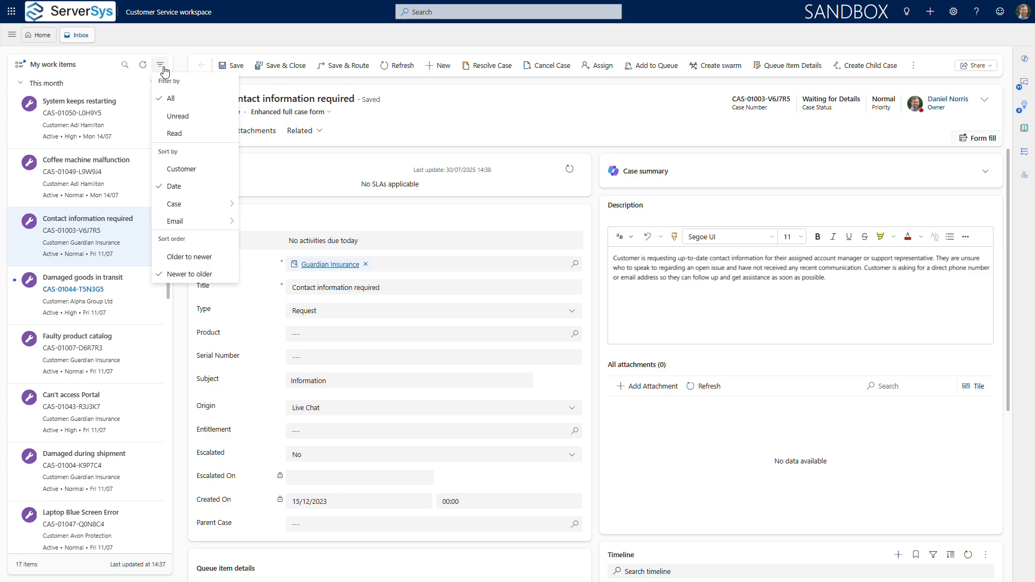
{"action": "left_click", "coordinate": [164, 70]}
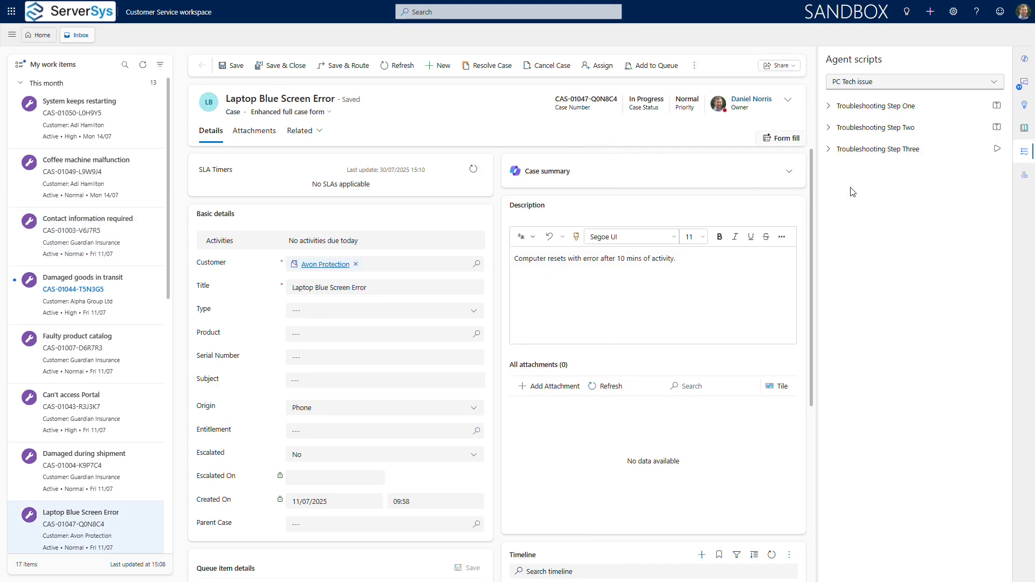
- Read Troubleshooting Steps One, Two and Three of the PC Tech issue agent script for the Laptop Blue Screen Error case
{"action": "left_click", "coordinate": [828, 108]}
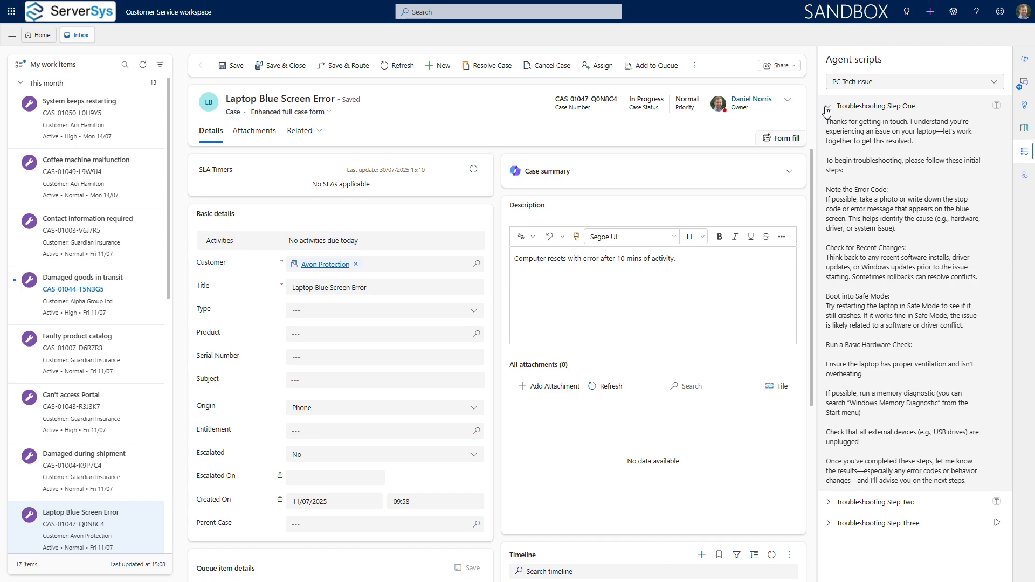
{"action": "left_click", "coordinate": [827, 107]}
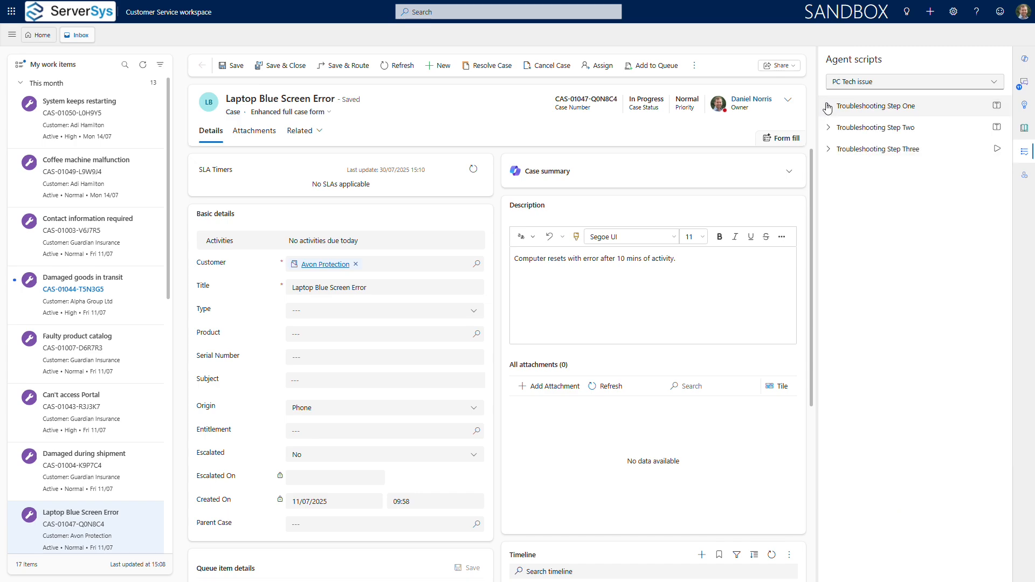
{"action": "left_click", "coordinate": [829, 131]}
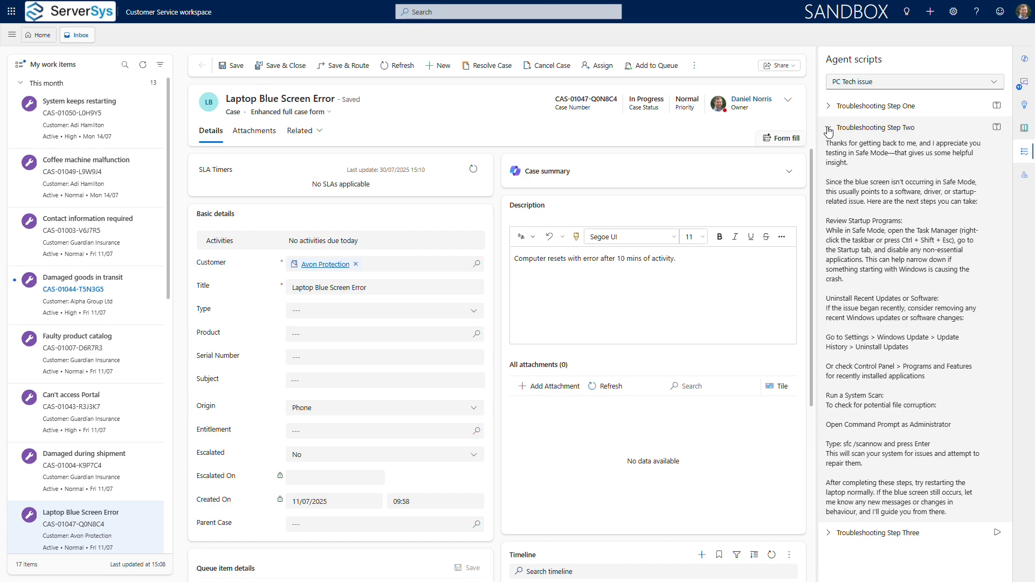
{"action": "left_click", "coordinate": [828, 128]}
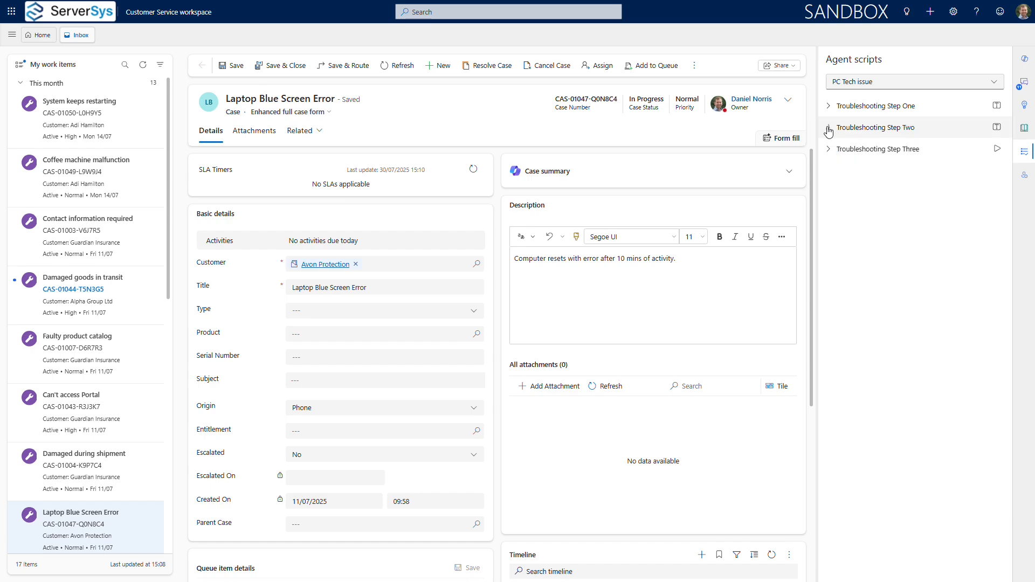
{"action": "left_click", "coordinate": [830, 154]}
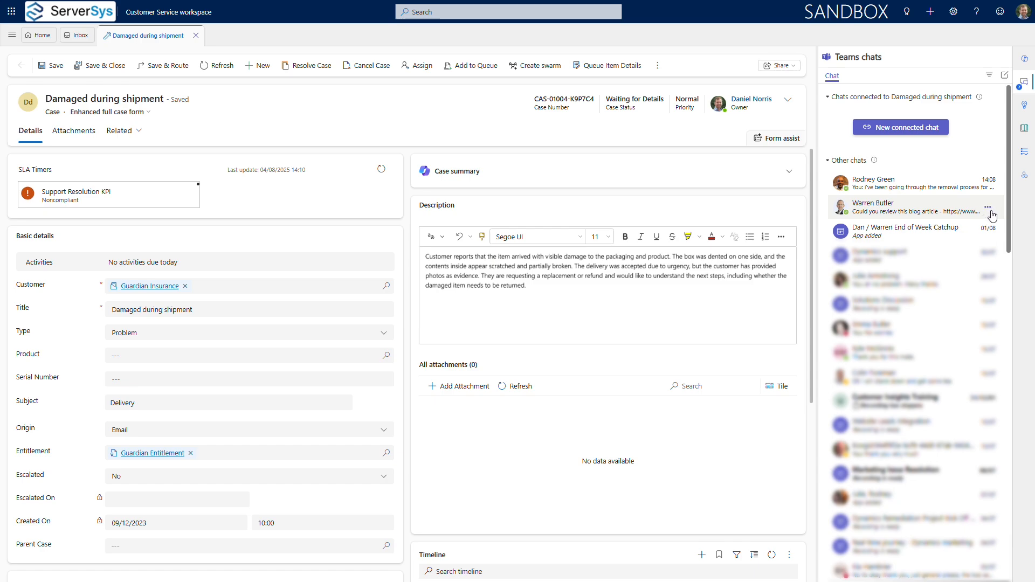
- Start a connected Teams chat with the second listed colleague, including the note "I need help with this shipment issue. Can you help?"
{"action": "left_click", "coordinate": [989, 209]}
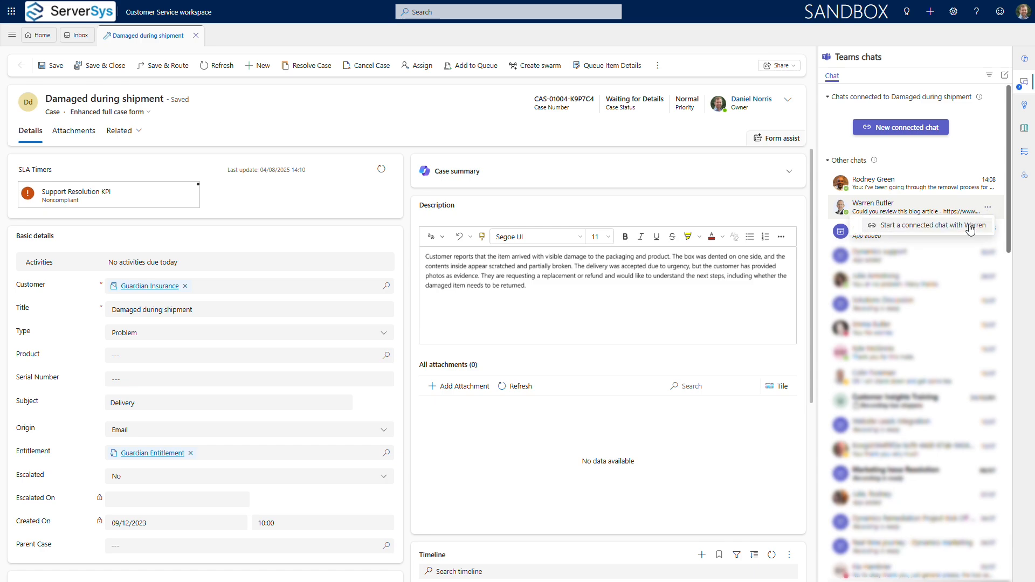
{"action": "left_click", "coordinate": [971, 229]}
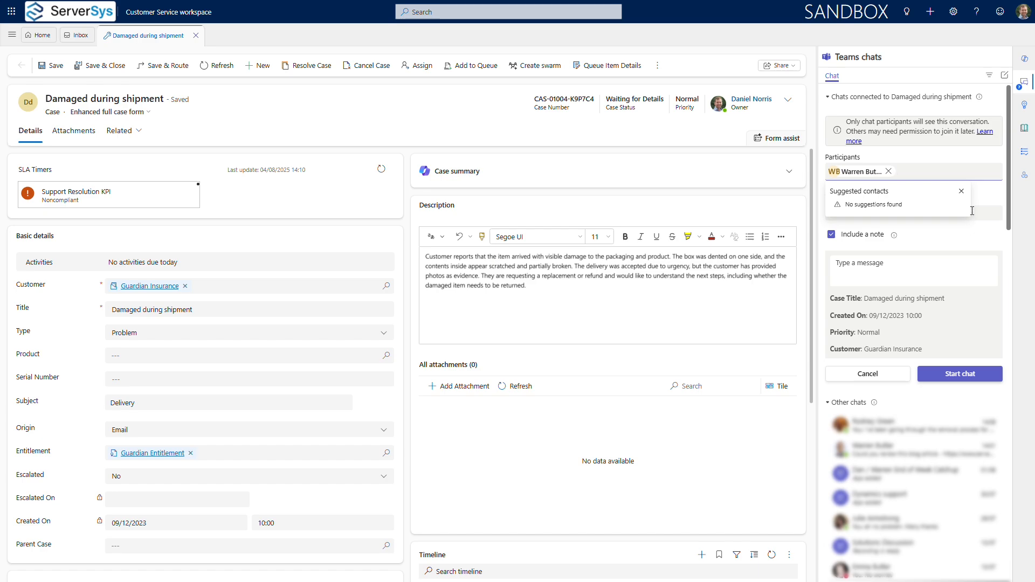
{"action": "left_click", "coordinate": [962, 191]}
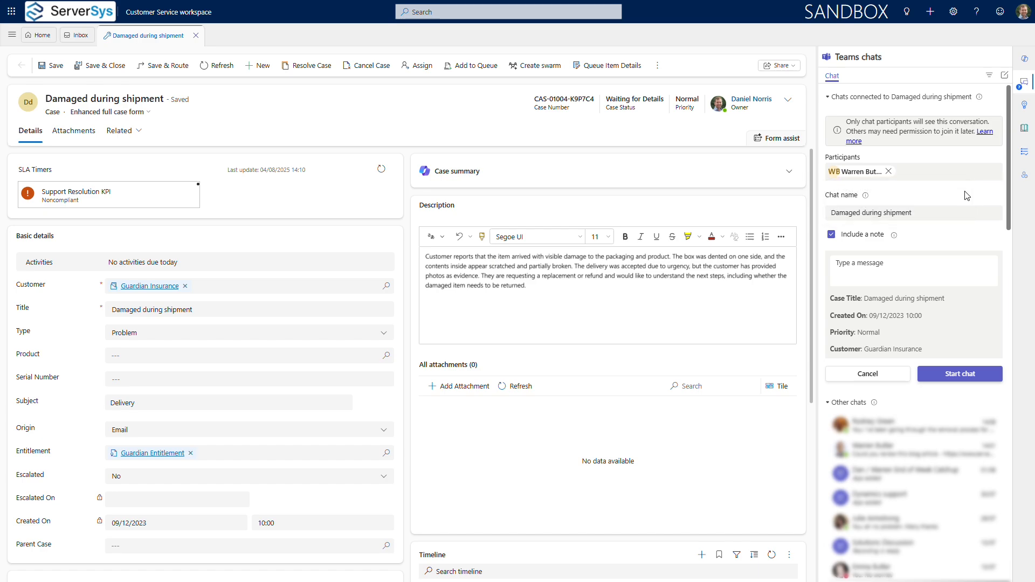
{"action": "left_click", "coordinate": [954, 264]}
{"action": "type", "text": "I need help with this shipment issue"}
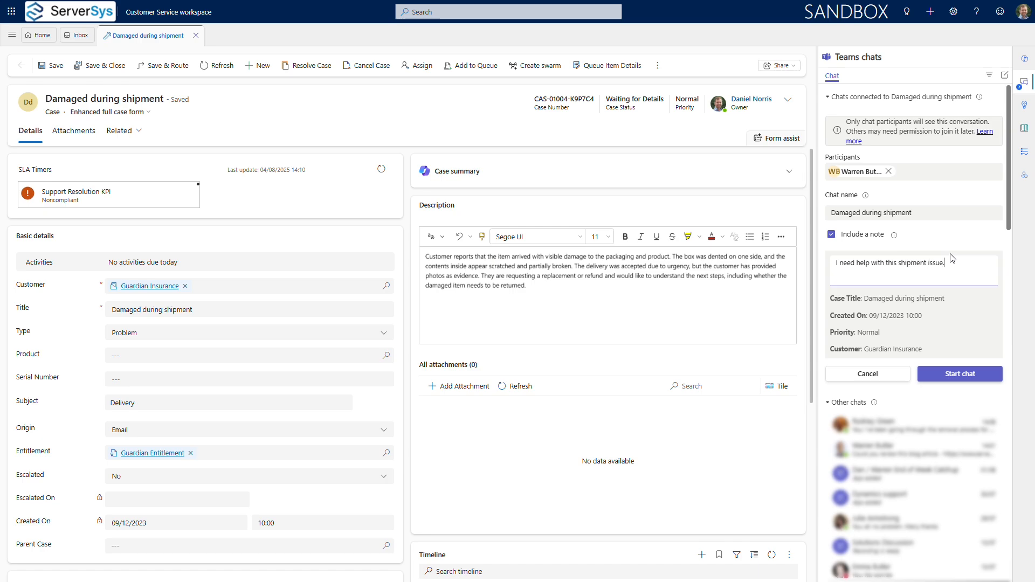
{"action": "type", "text": ". Can you help?"}
{"action": "left_click", "coordinate": [985, 384]}
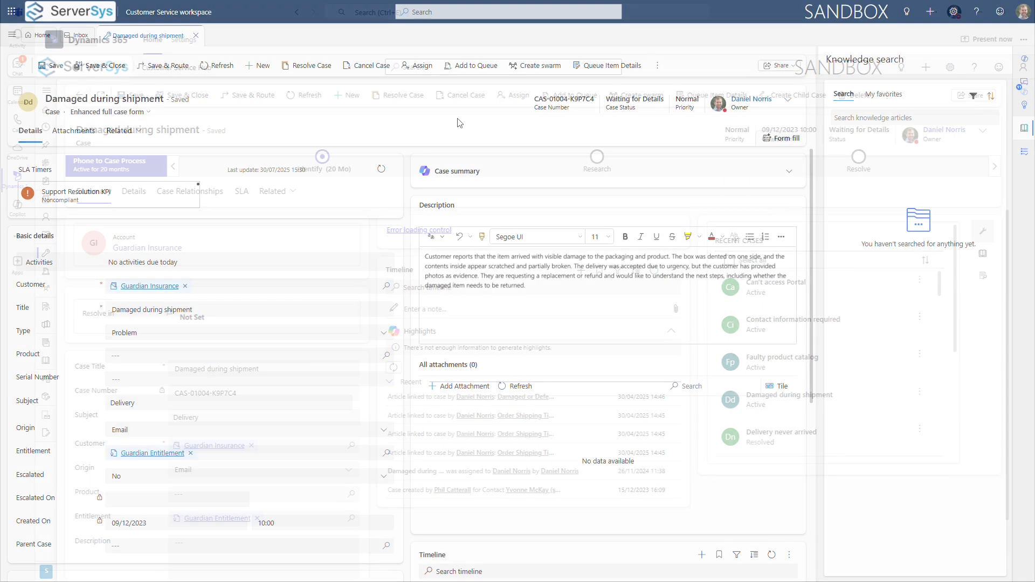
- Search the knowledge articles for "damaged during shipment" and open the Damaged or Defective Products article
{"action": "left_click", "coordinate": [843, 117]}
{"action": "type", "text": "damaged during shipment"}
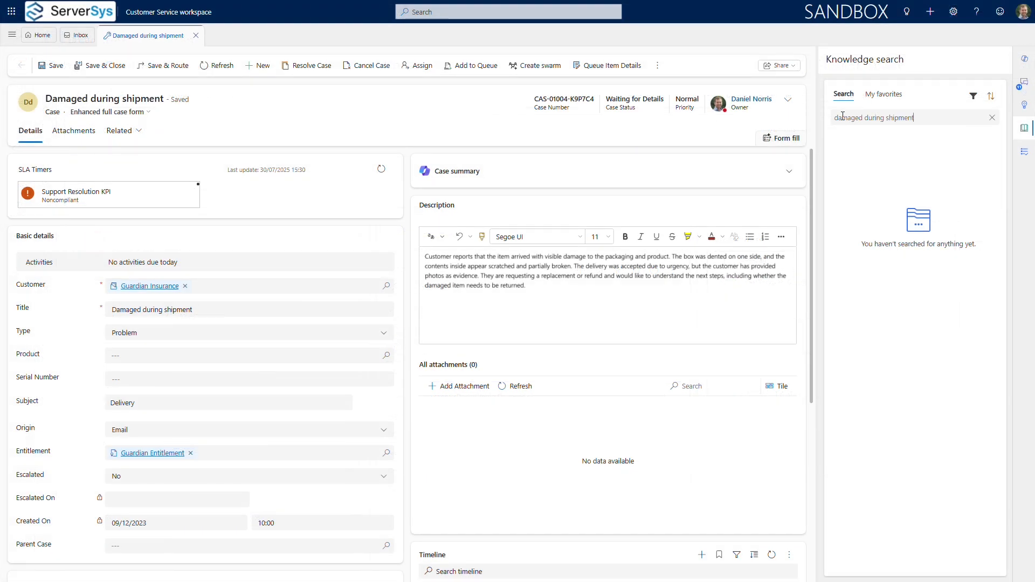
{"action": "key", "text": "Return"}
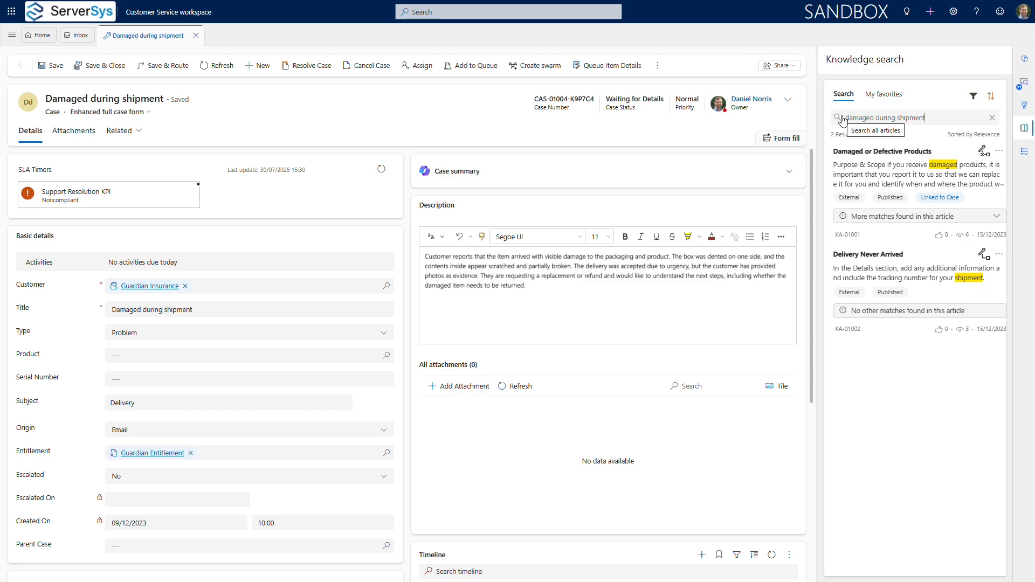
{"action": "left_click", "coordinate": [906, 219]}
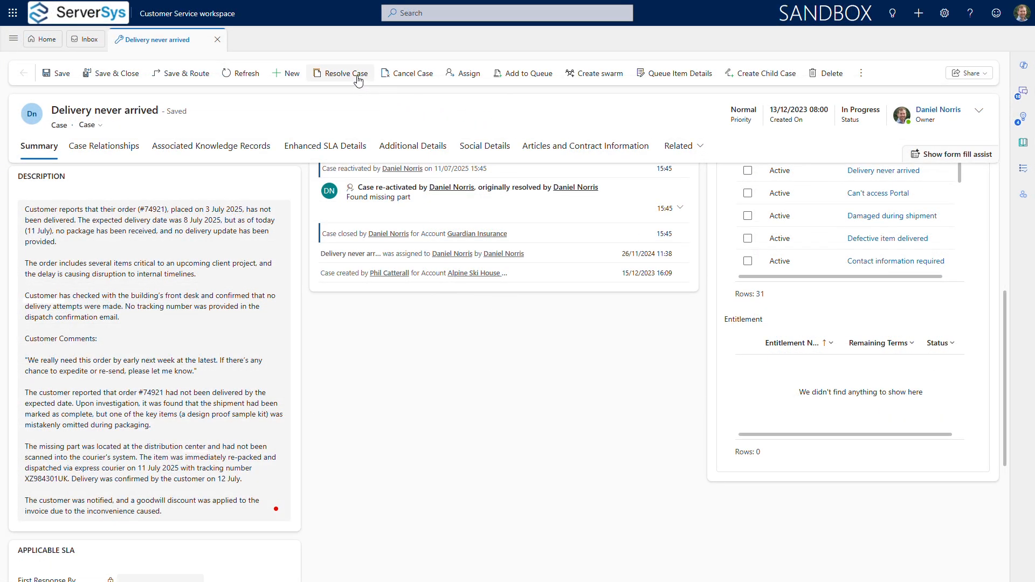
- Resolve the Delivery never arrived case as Problem Solved with resolution "Found missing part" and create the drafted knowledge article proposal
{"action": "left_click", "coordinate": [358, 75]}
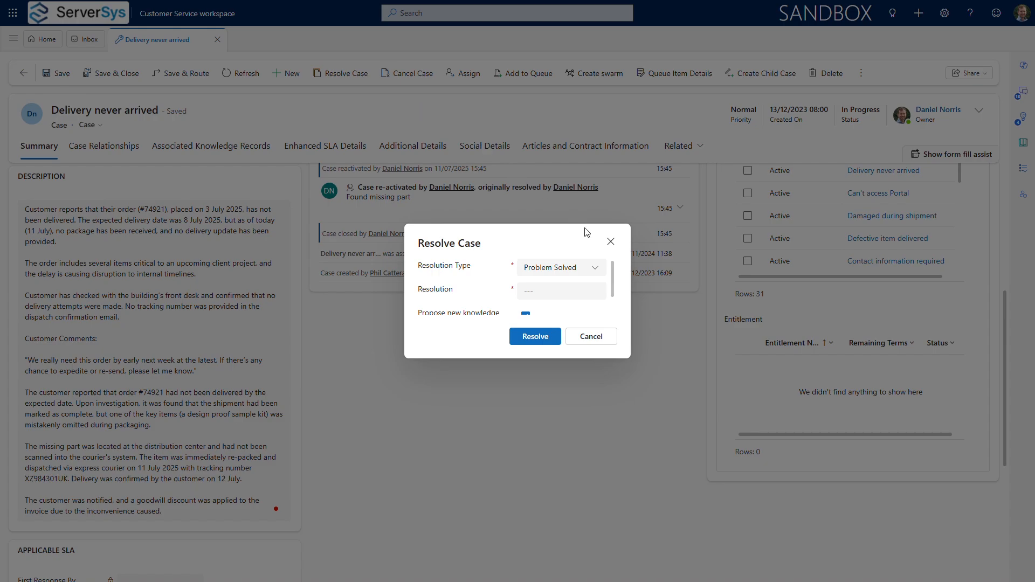
{"action": "left_click", "coordinate": [594, 291]}
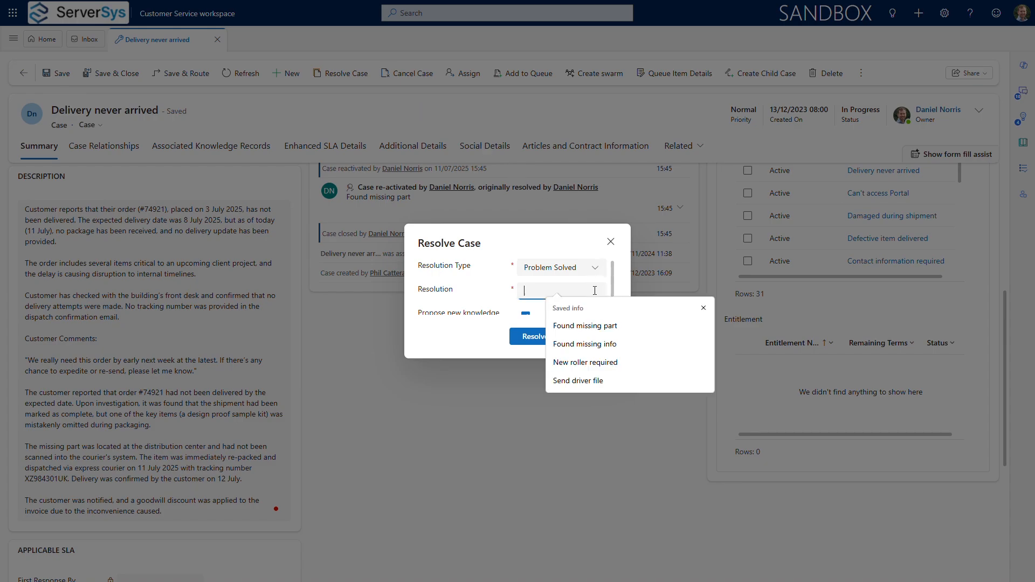
{"action": "left_click", "coordinate": [605, 326]}
{"action": "left_click_drag", "start_coordinate": [612, 288], "coordinate": [611, 302]}
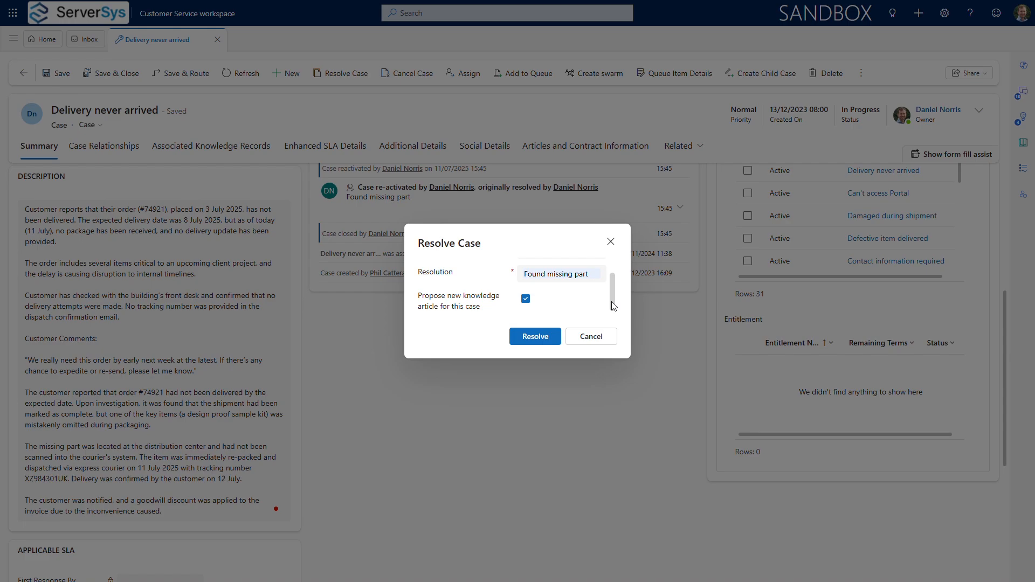
{"action": "left_click", "coordinate": [556, 336]}
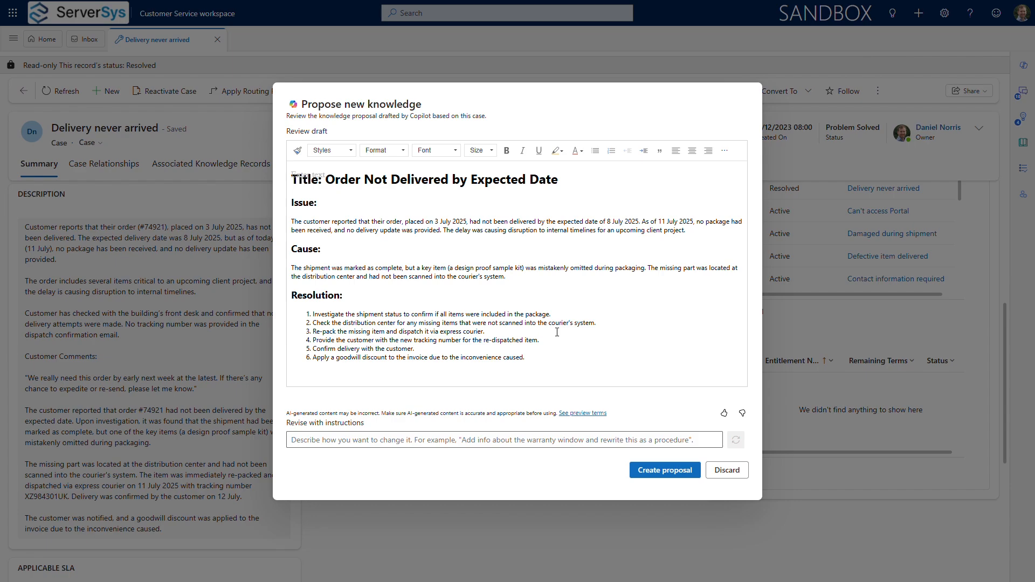
{"action": "left_click", "coordinate": [674, 477]}
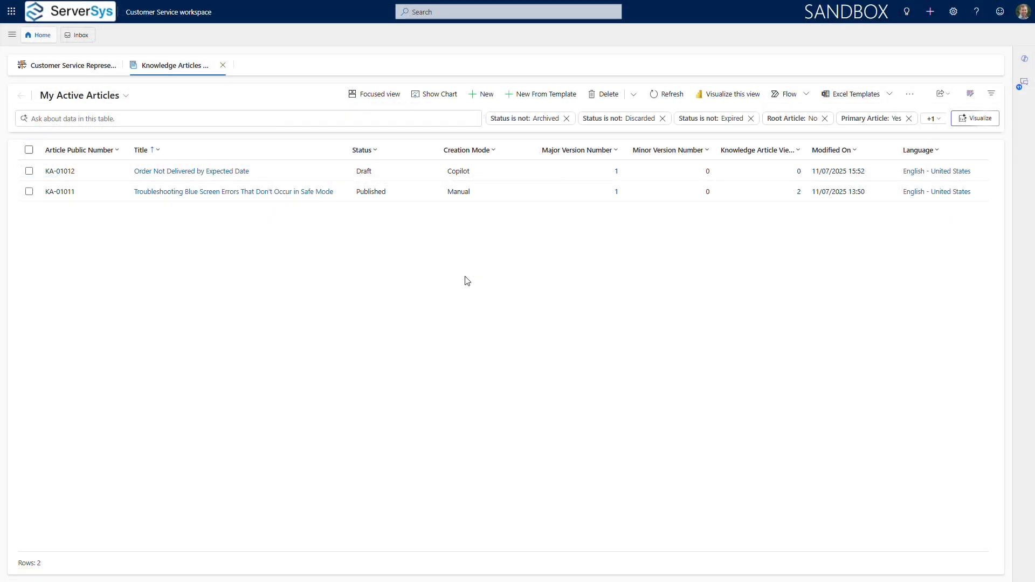
- Open the Order Not Delivered by Expected Date knowledge article and review its content
{"action": "left_click", "coordinate": [238, 172]}
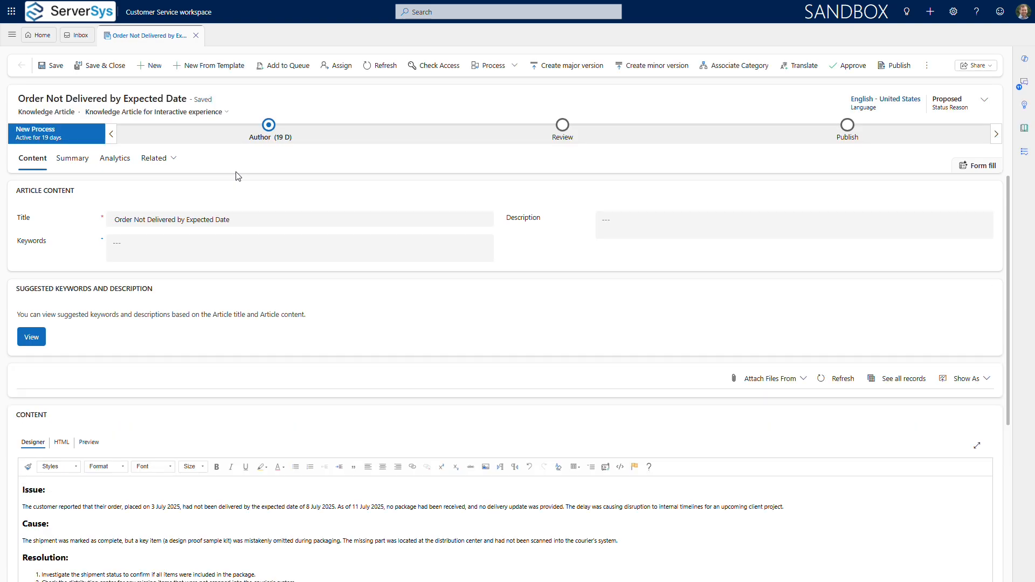
{"action": "scroll", "coordinate": [239, 182], "scroll_direction": "down", "scroll_amount": 2}
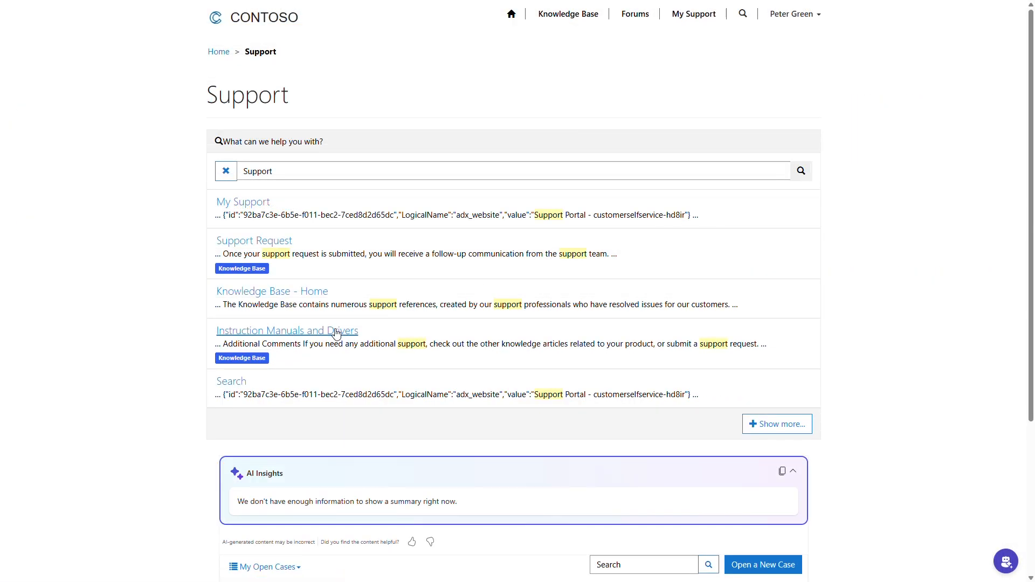
- In the Contoso support portal, open the Instruction Manuals and Drivers article from the support search results
{"action": "left_click", "coordinate": [335, 331]}
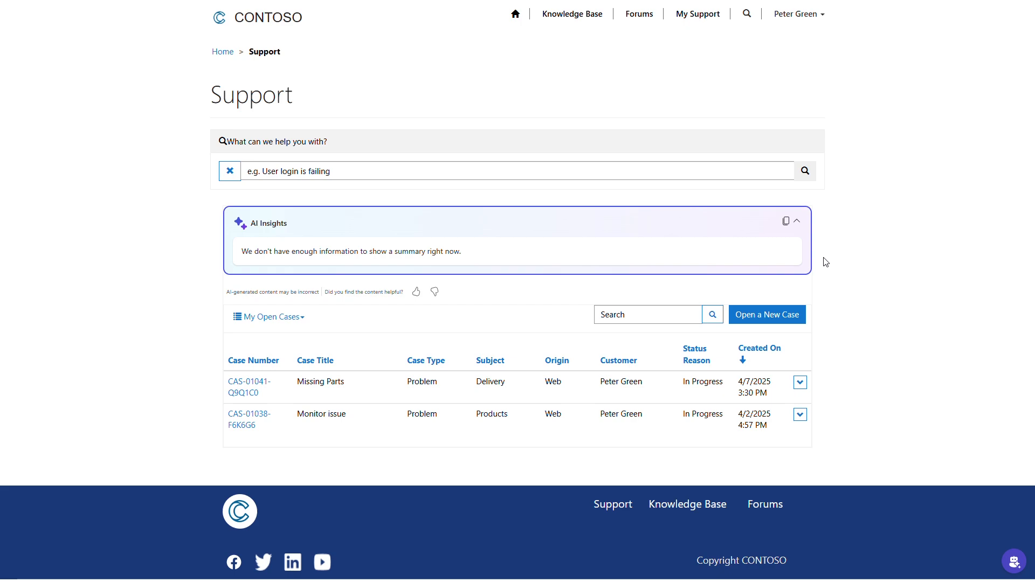
- Start a new support case in the portal titled "Laptop restarting frequently"
{"action": "left_click", "coordinate": [778, 317]}
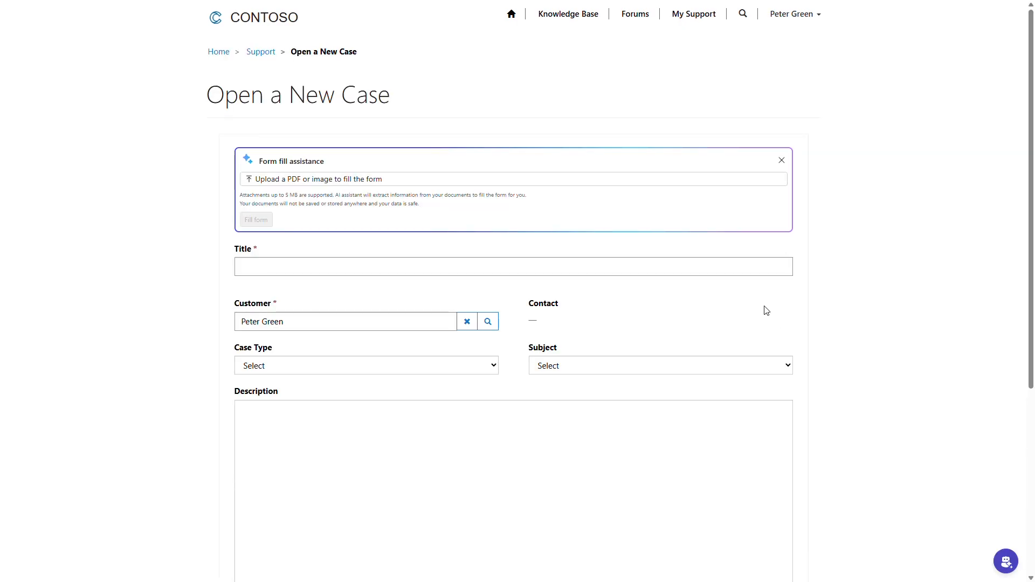
{"action": "left_click", "coordinate": [742, 274]}
{"action": "type", "text": "Laptop restarting frequently"}
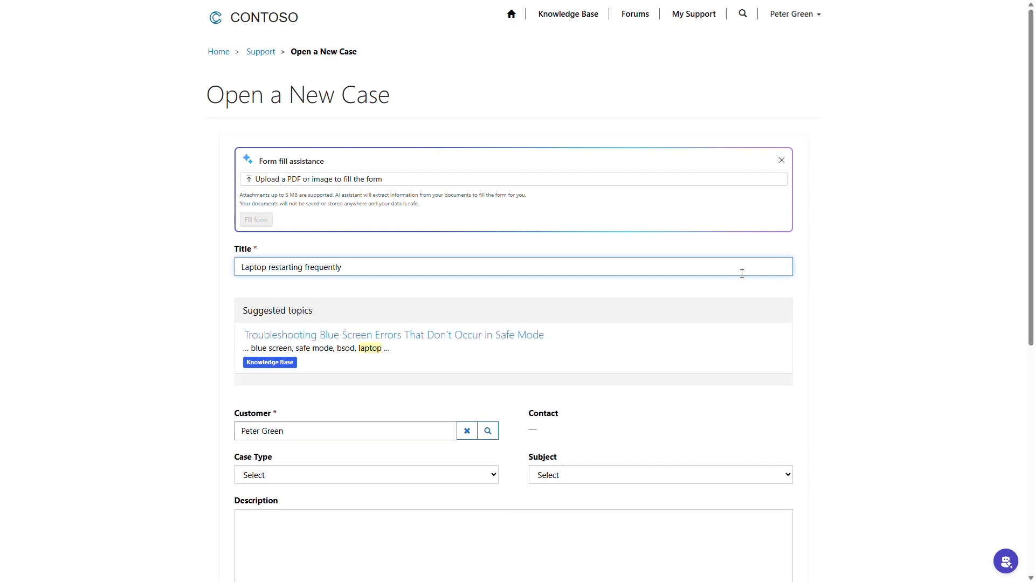
{"action": "left_click", "coordinate": [817, 286]}
- Set the new case's type to Problem and its subject to Products
{"action": "scroll", "coordinate": [1027, 257], "scroll_direction": "down", "scroll_amount": 3}
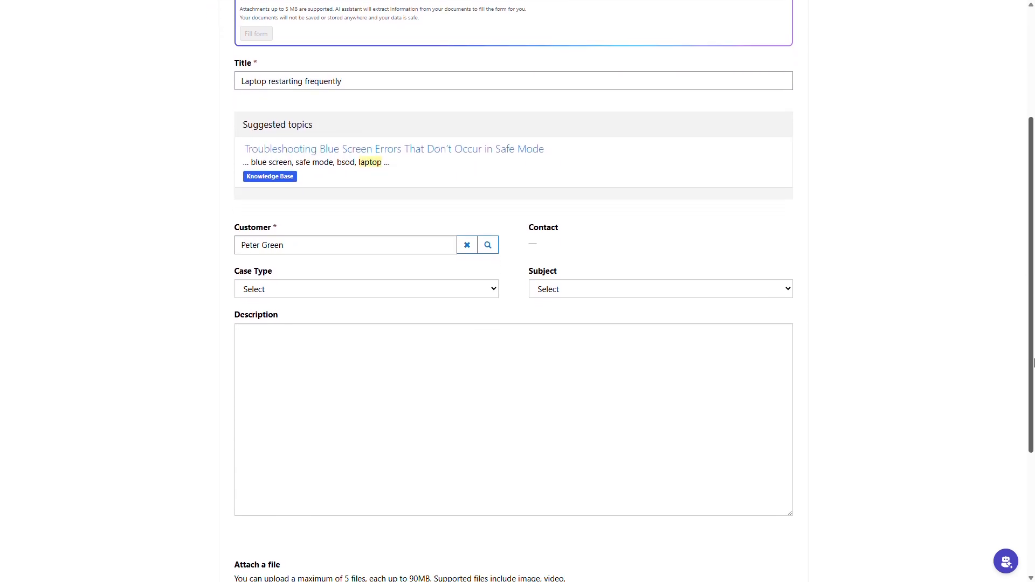
{"action": "left_click", "coordinate": [494, 291]}
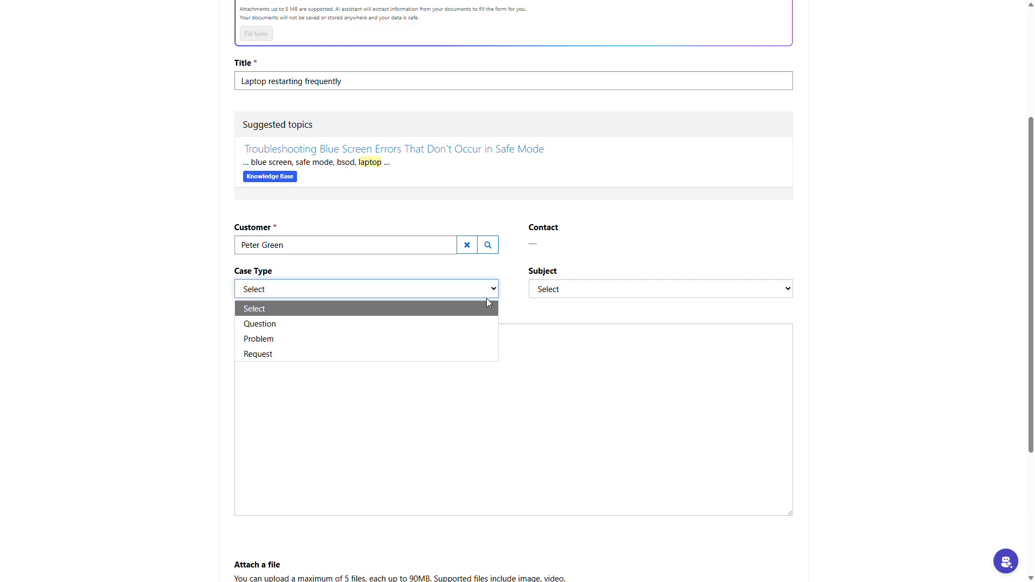
{"action": "left_click", "coordinate": [474, 340]}
{"action": "left_click", "coordinate": [569, 294]}
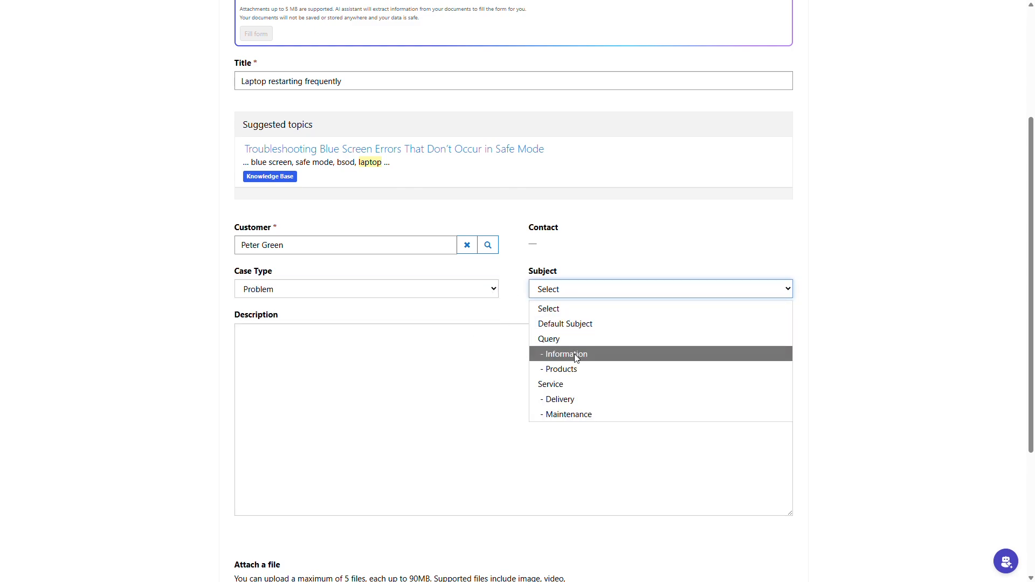
{"action": "left_click", "coordinate": [577, 369]}
- Describe the laptop restarting exactly 10 minutes after boot-up, including the troubleshooting tried, and submit the case
{"action": "left_click", "coordinate": [578, 367]}
{"action": "type", "text": "Laptop is unexpectedly restarting exactly 10 minutes after boot-up, regardless of which applications are open. The issue started this morning and occurs consistently, even when idle.  No error message is shown before the restart. No recent hardware changes have been made, but a Windows Update did install yesterday. The device is connected to power, and no overheating is felt around the vents.  Troubleshooting Tried:  Checked Event Viewer – shows \"Kernel-Power\" event but no critical errors  Performed memory test – no issues detected  Booted into Safe Mode – issue still occurs after 10 minutes  Disabled automatic restart on system failure – still restarts without warning"}
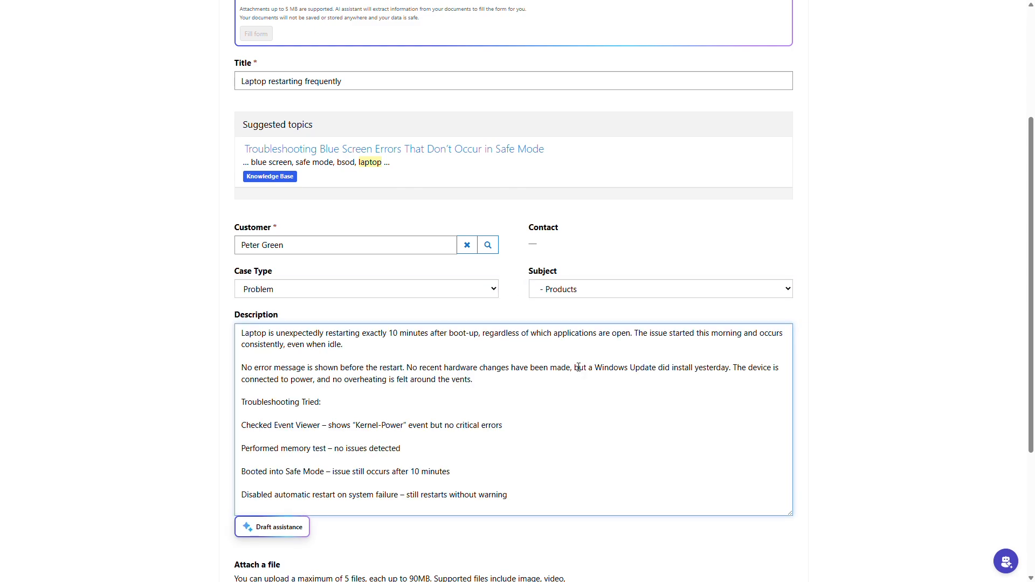
{"action": "left_click_drag", "start_coordinate": [1030, 290], "coordinate": [1030, 354]}
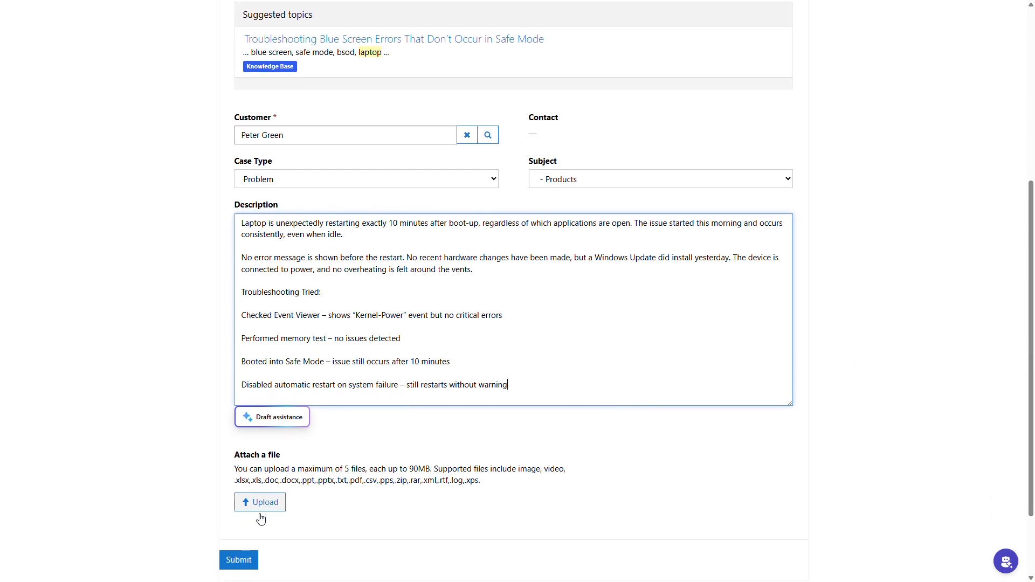
{"action": "left_click", "coordinate": [246, 561]}
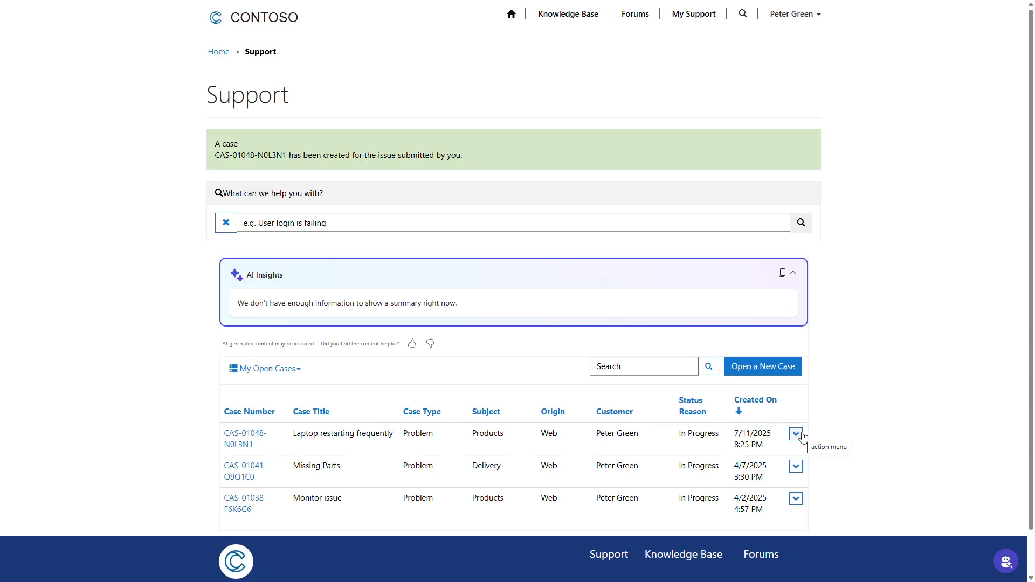
- Open the details of the Laptop restarting frequently case and review them
{"action": "left_click", "coordinate": [796, 434]}
{"action": "left_click", "coordinate": [836, 462]}
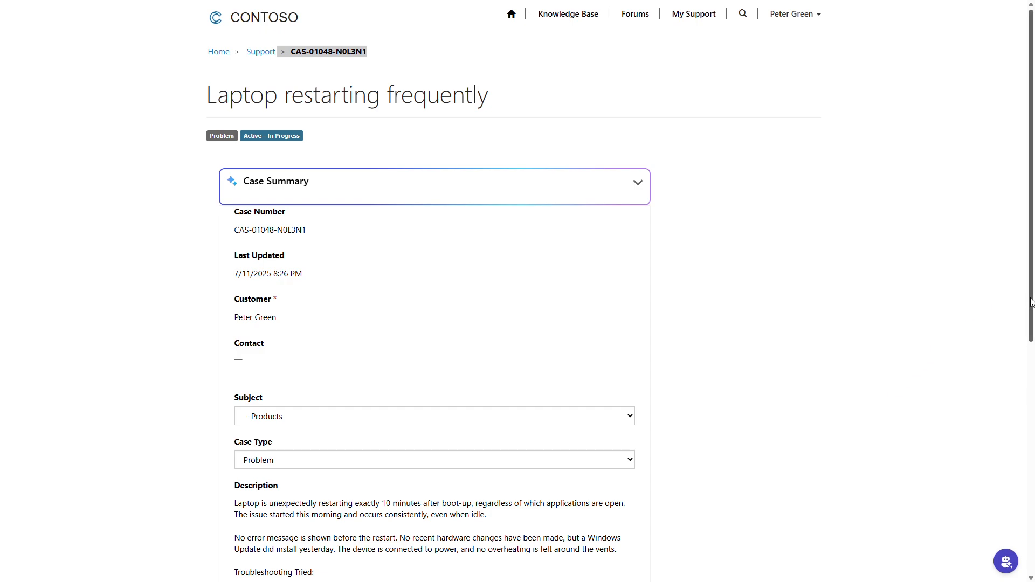
{"action": "left_click_drag", "start_coordinate": [1031, 302], "coordinate": [1033, 482]}
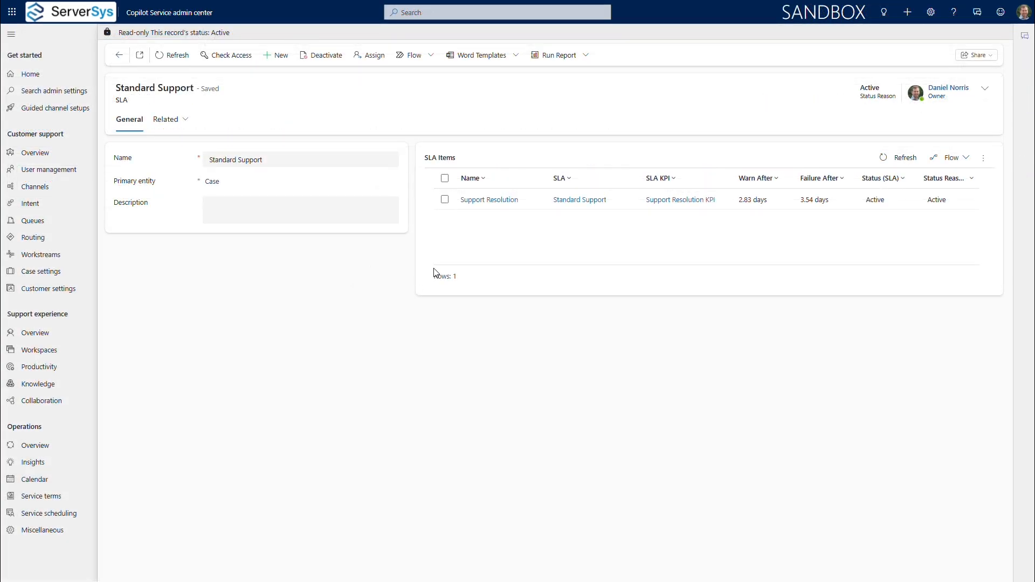
- In the Copilot Service admin center, open the Support Resolution item of the Standard Support SLA
{"action": "left_click", "coordinate": [504, 201]}
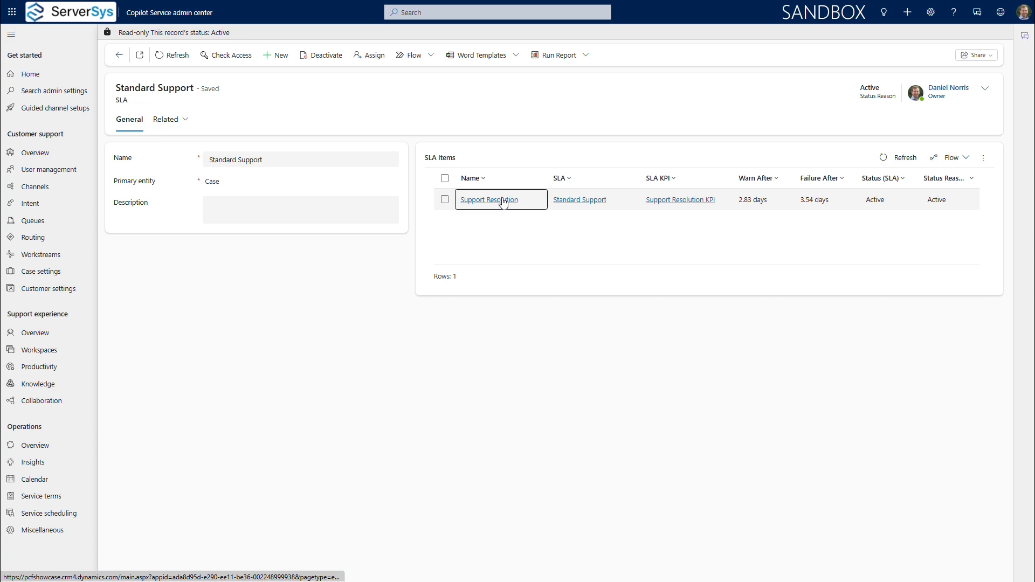
{"action": "left_click", "coordinate": [504, 201]}
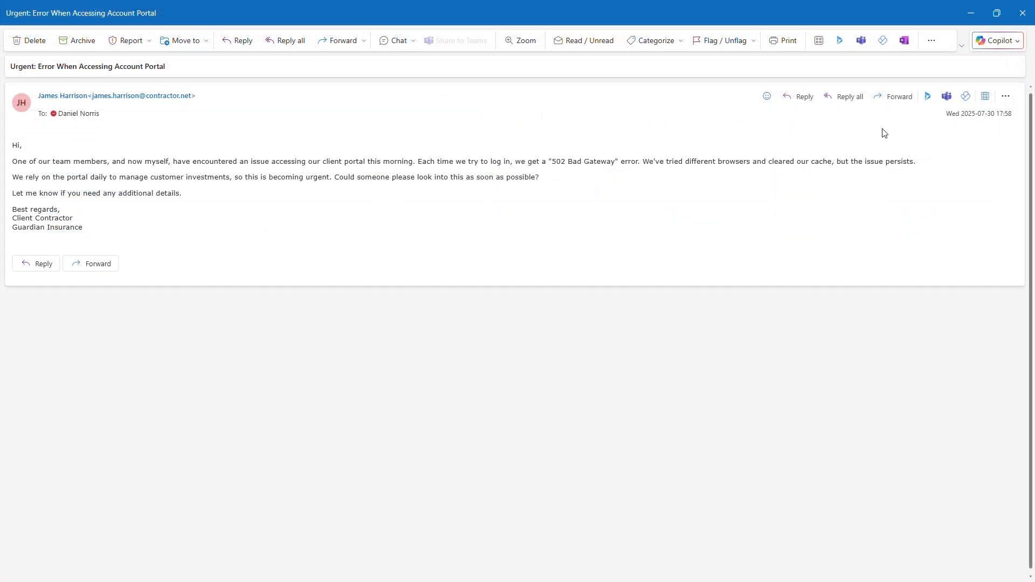
- From the Outlook email, create a Dynamics 365 case with the title "Urgent: Error When Accessing Account Portal"
{"action": "left_click", "coordinate": [928, 98]}
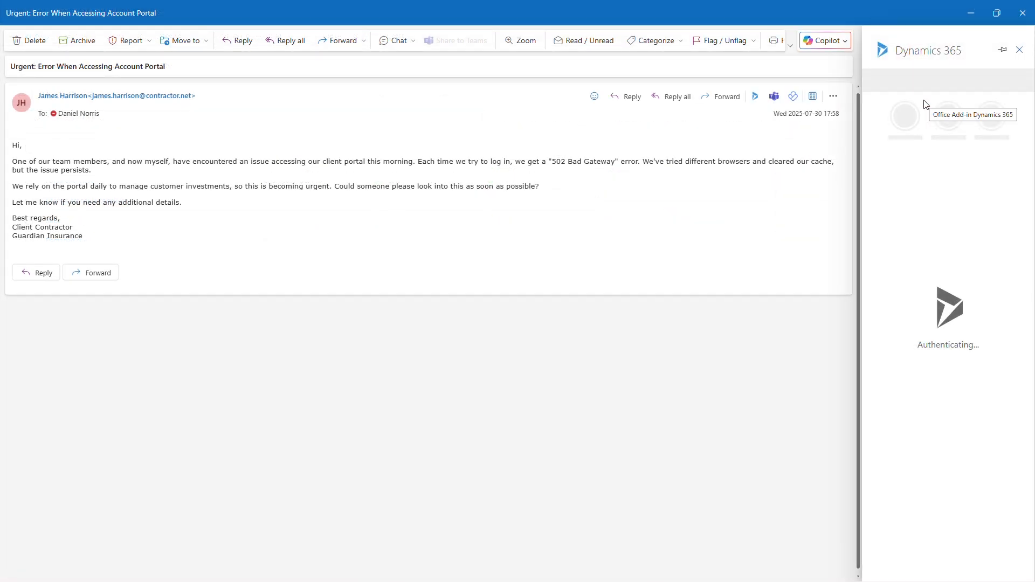
{"action": "left_click", "coordinate": [995, 82]}
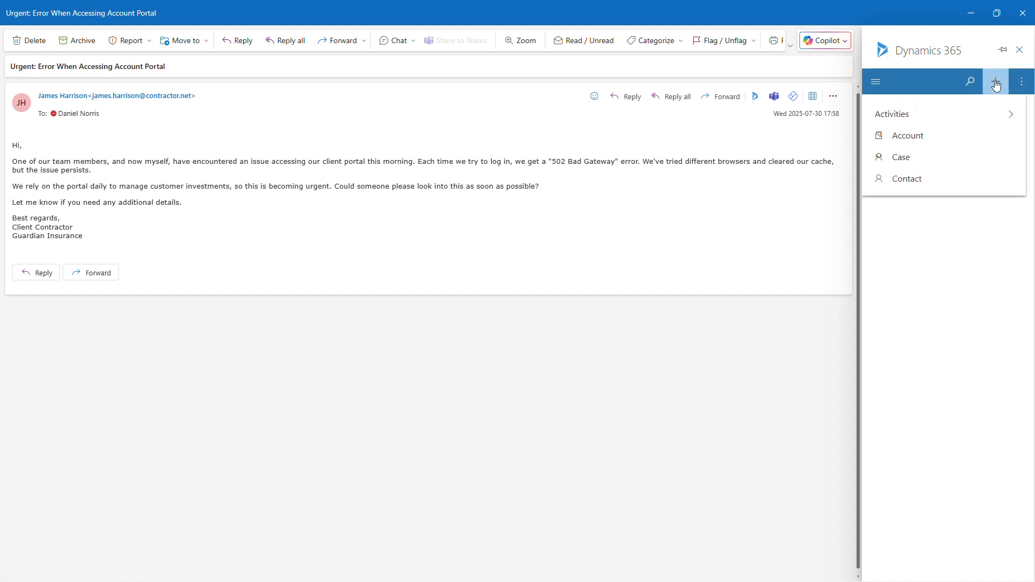
{"action": "left_click", "coordinate": [942, 159]}
{"action": "key", "text": "ctrl+v"}
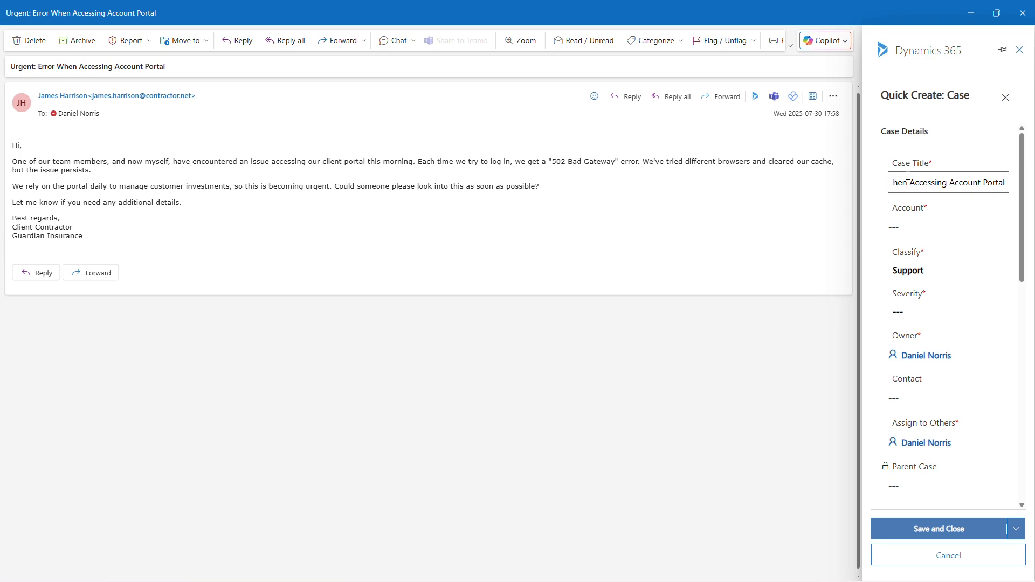
- Set the case's account to Guardian Insurance and its severity to Priority 1
{"action": "mouse_move", "coordinate": [984, 225]}
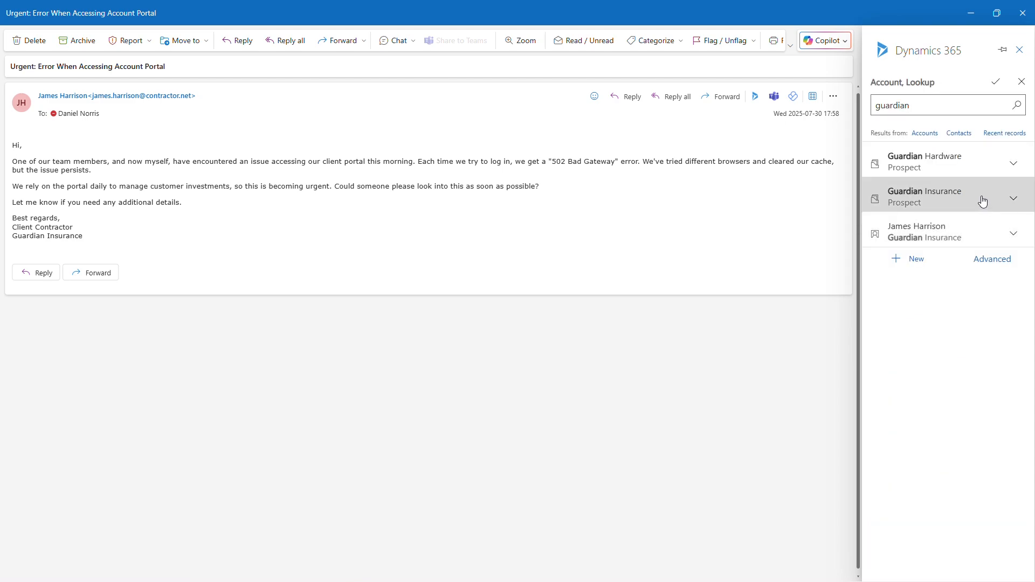
{"action": "left_click", "coordinate": [982, 201]}
{"action": "left_click", "coordinate": [969, 315]}
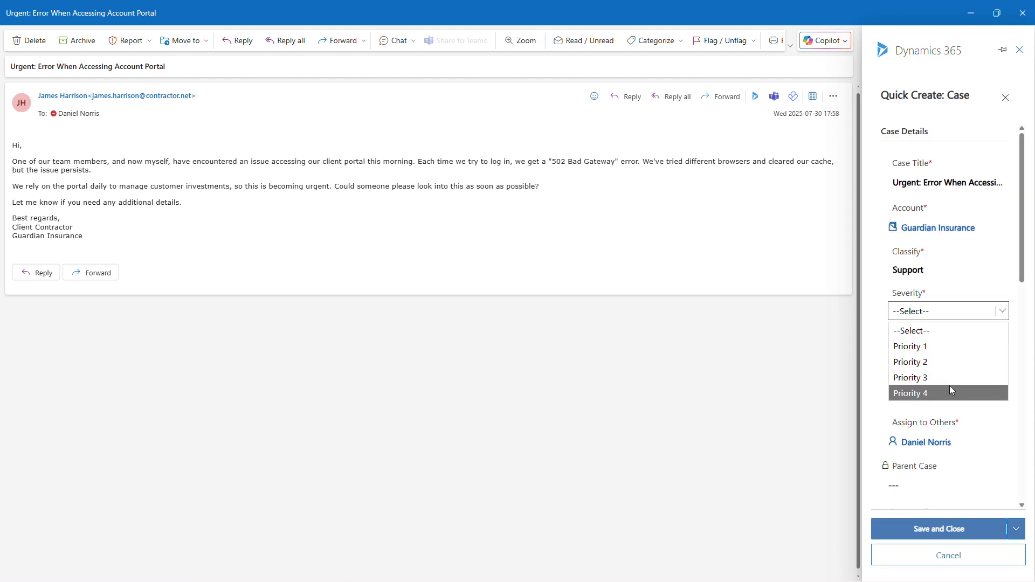
{"action": "left_click", "coordinate": [951, 346]}
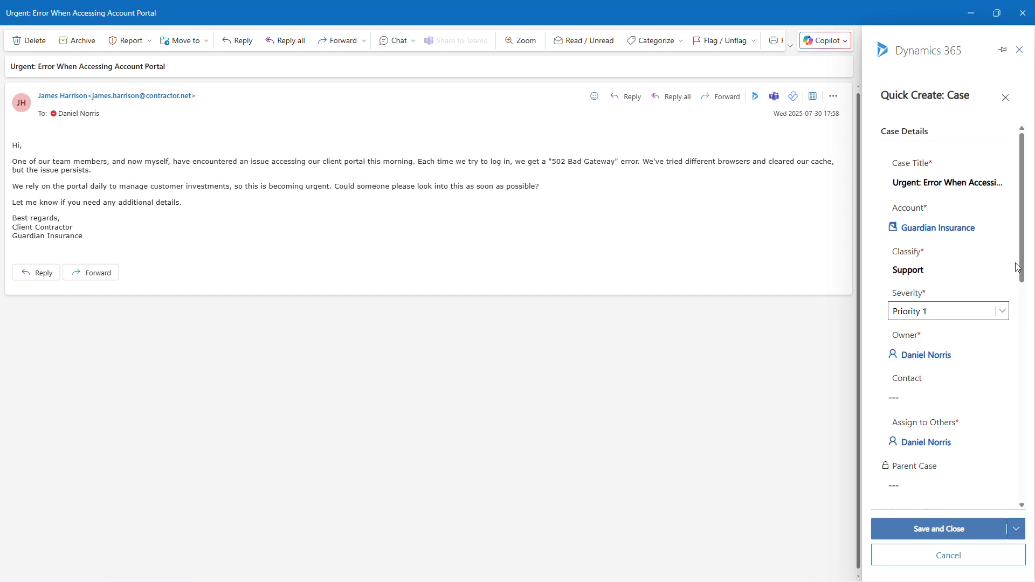
- Look up the email sender by first name and set them as the case's contact
{"action": "left_click_drag", "start_coordinate": [1022, 261], "coordinate": [1023, 287]}
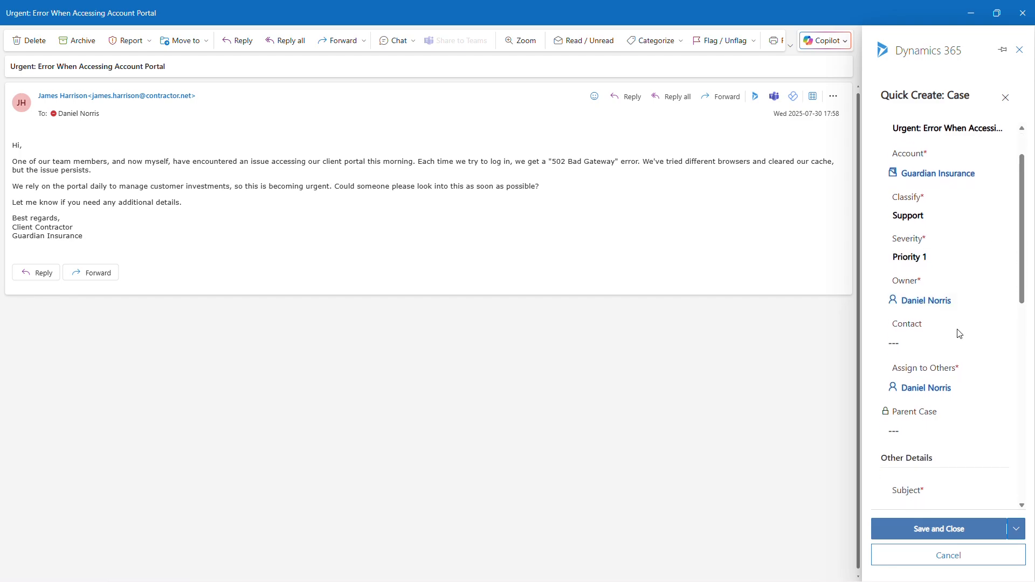
{"action": "left_click", "coordinate": [934, 345]}
{"action": "type", "text": "james"}
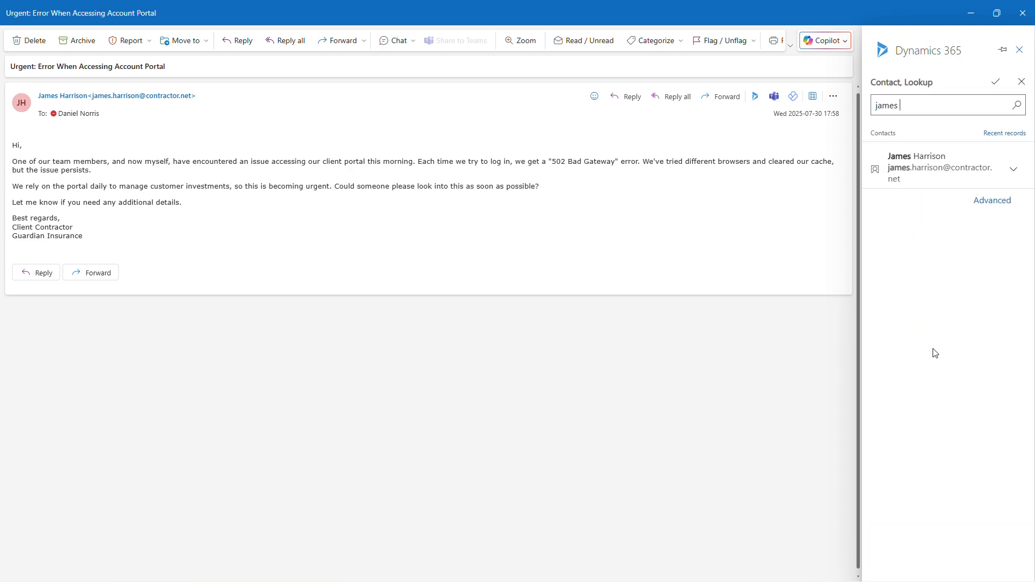
{"action": "left_click", "coordinate": [947, 183]}
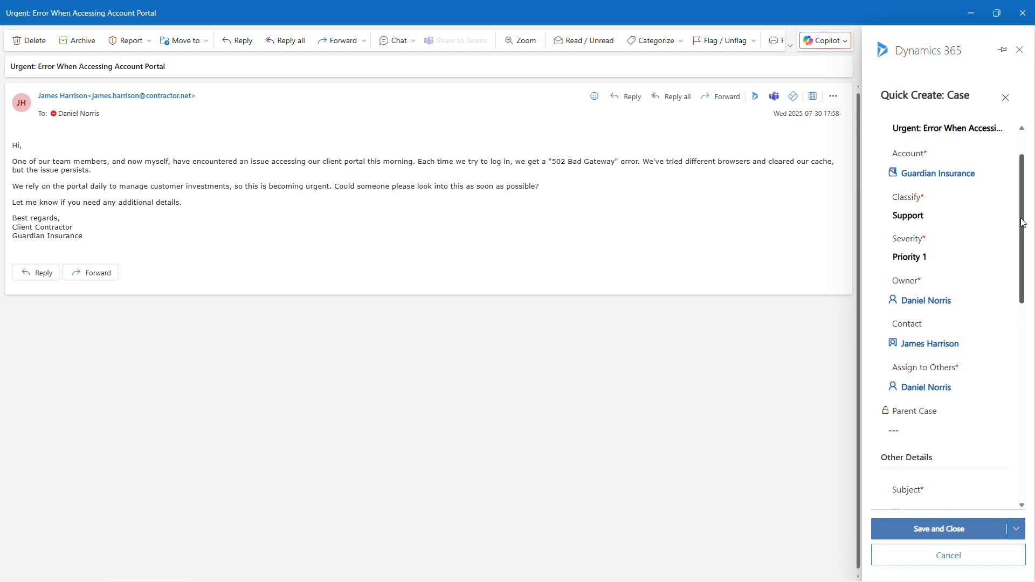
- Set the case type to Unexpected Results and the subject to Service, and check the remaining case fields
{"action": "left_click_drag", "start_coordinate": [1023, 226], "coordinate": [1032, 329]}
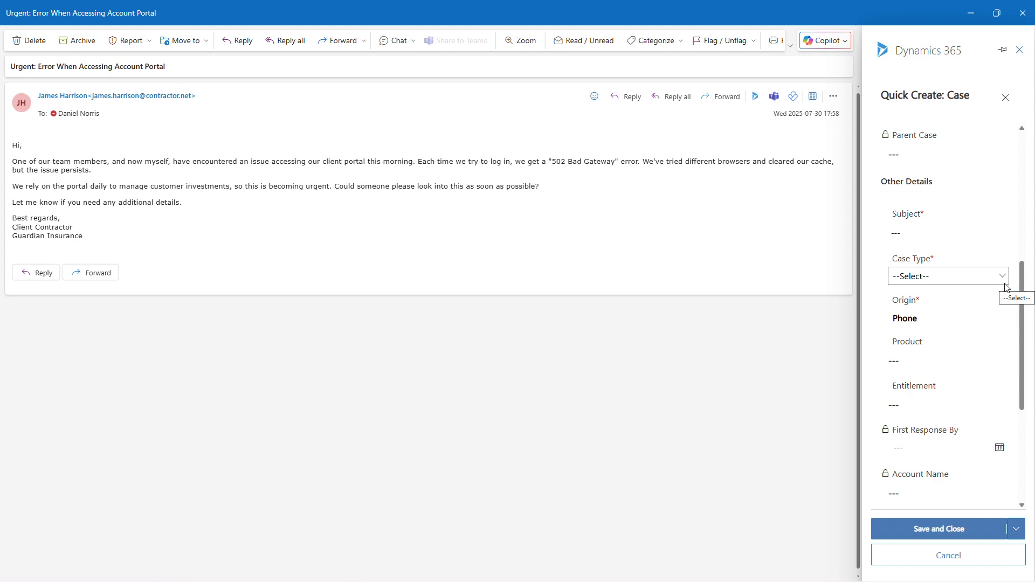
{"action": "left_click", "coordinate": [1005, 283]}
{"action": "left_click", "coordinate": [991, 324]}
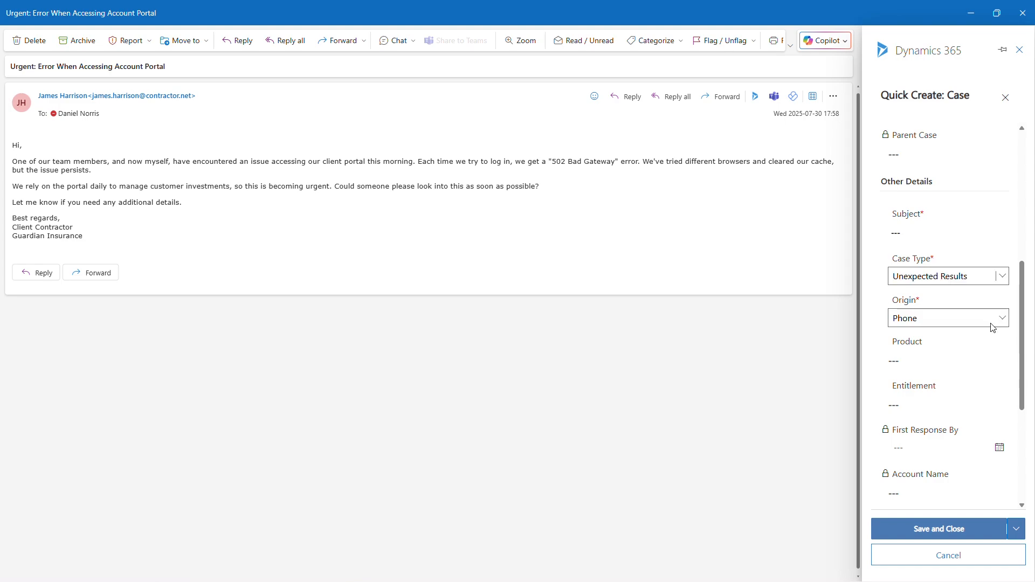
{"action": "left_click", "coordinate": [962, 230]}
{"action": "left_click", "coordinate": [920, 267]}
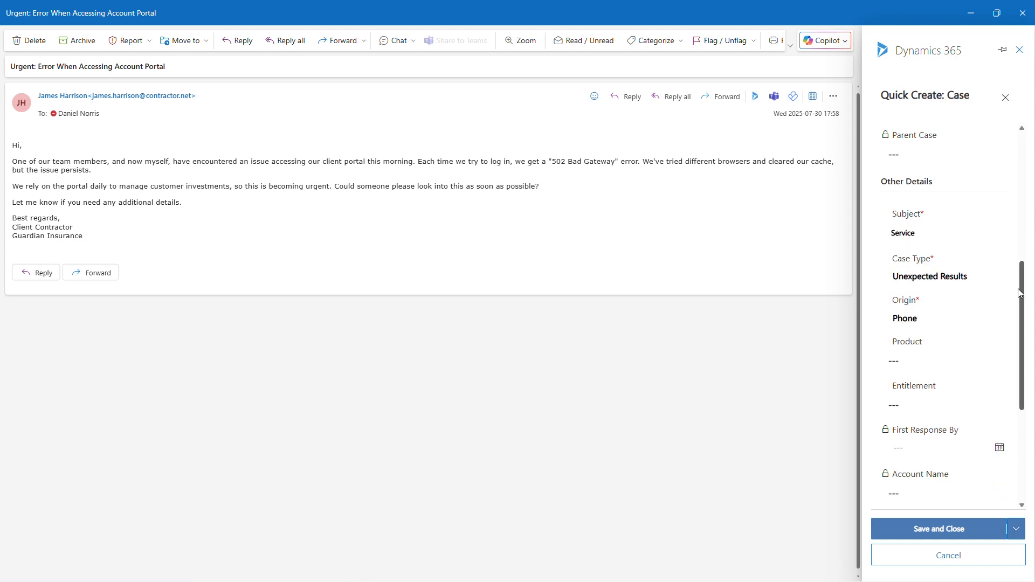
{"action": "left_click_drag", "start_coordinate": [1020, 294], "coordinate": [1011, 404]}
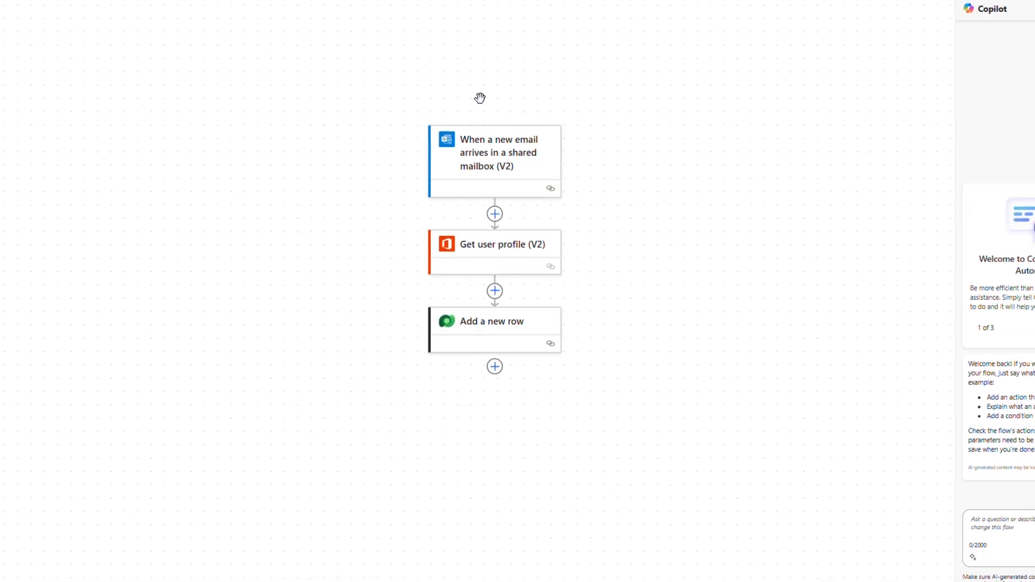
- In Power Automate, inspect the flow's shared mailbox email trigger, Get user profile action and Add a new row action
{"action": "left_click", "coordinate": [519, 165]}
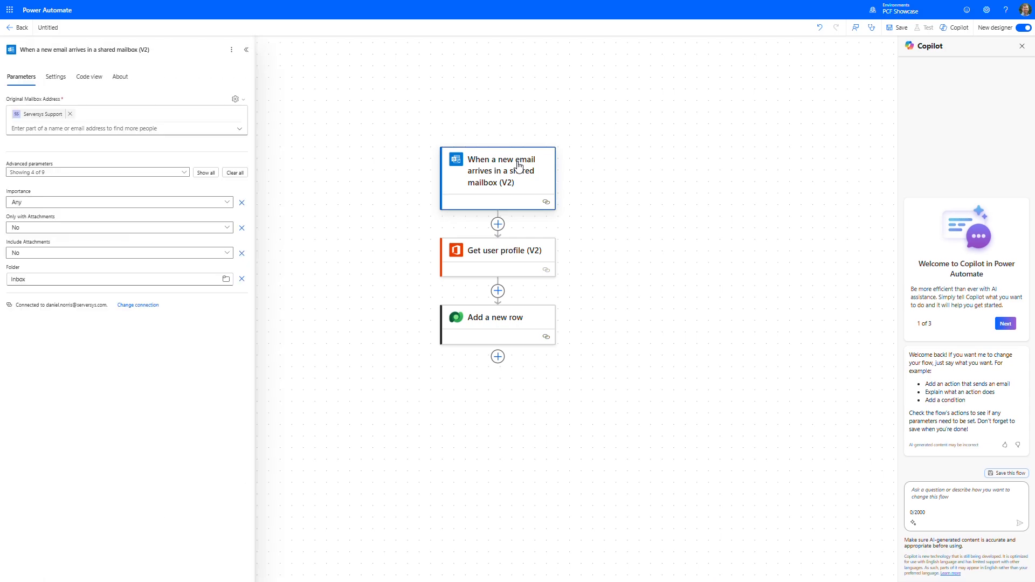
{"action": "left_click", "coordinate": [521, 258]}
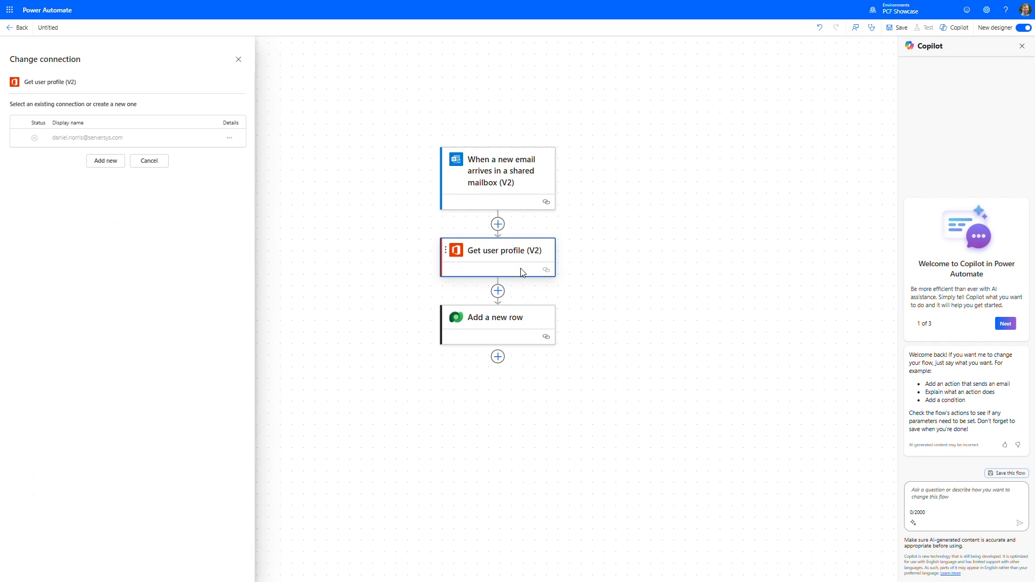
{"action": "left_click", "coordinate": [523, 322]}
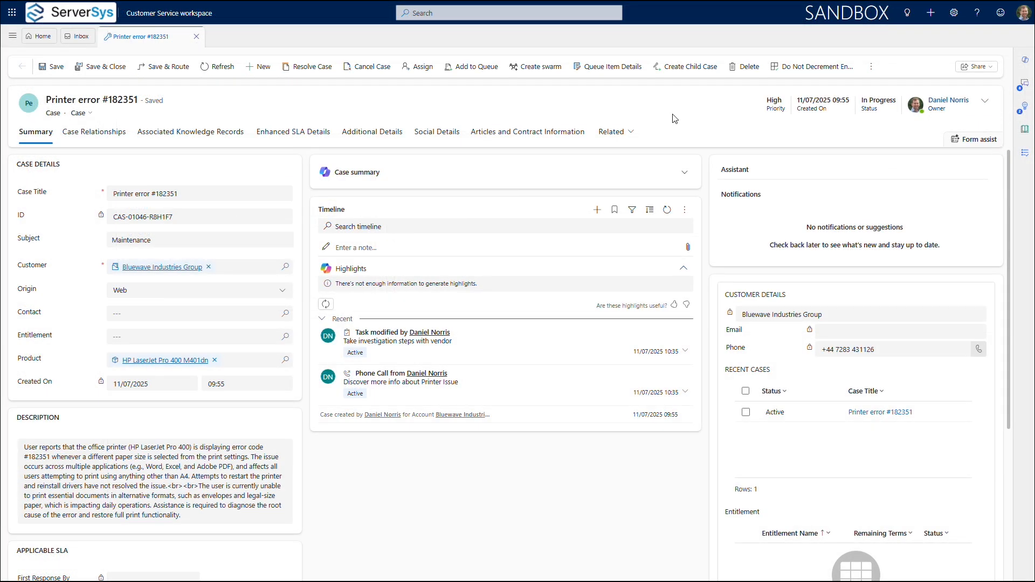
- Start a new email from the Printer error #182351 case timeline and set Copilot's drafting tone to Formal
{"action": "left_click", "coordinate": [598, 216]}
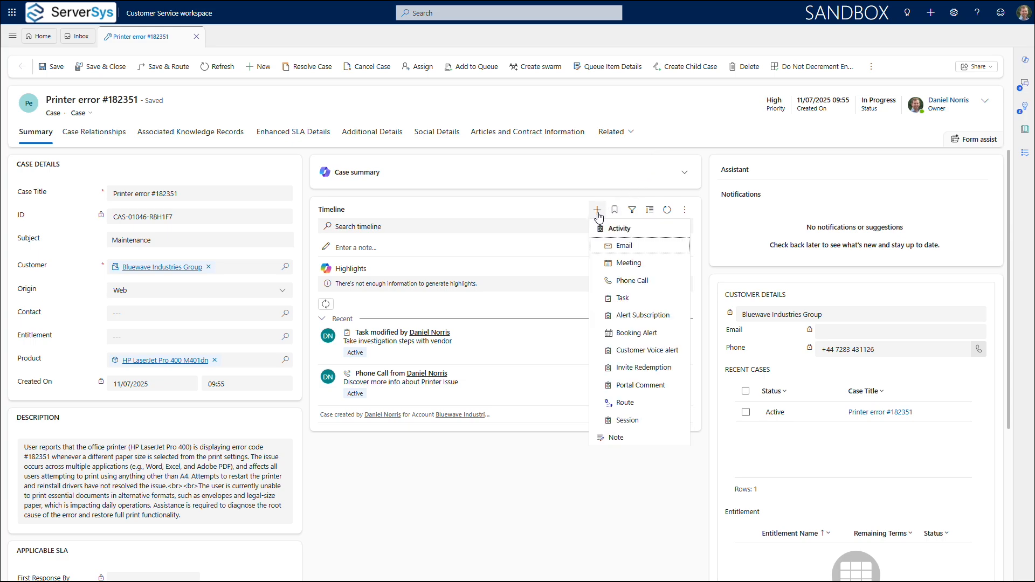
{"action": "left_click", "coordinate": [642, 253]}
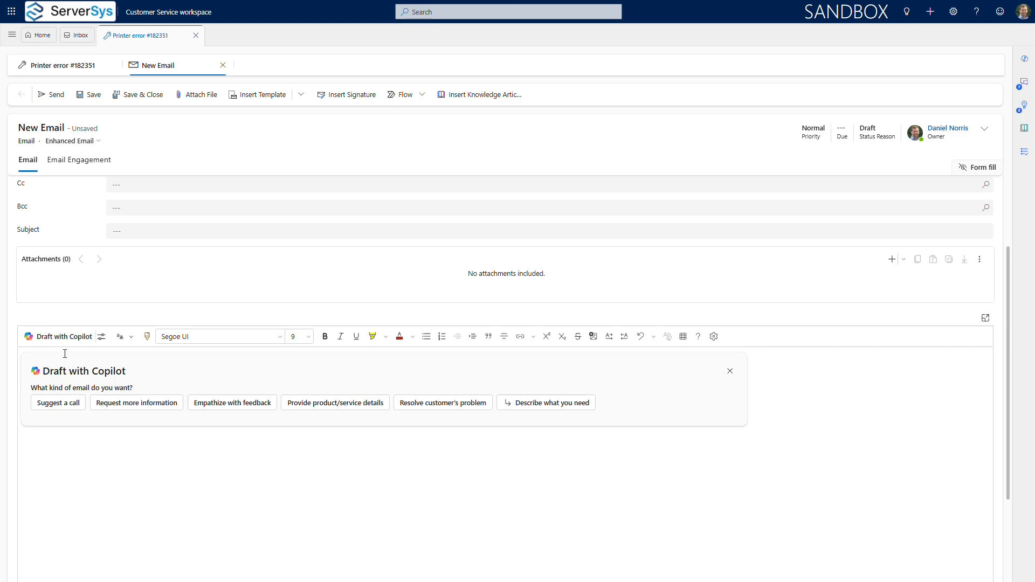
{"action": "left_click", "coordinate": [102, 338]}
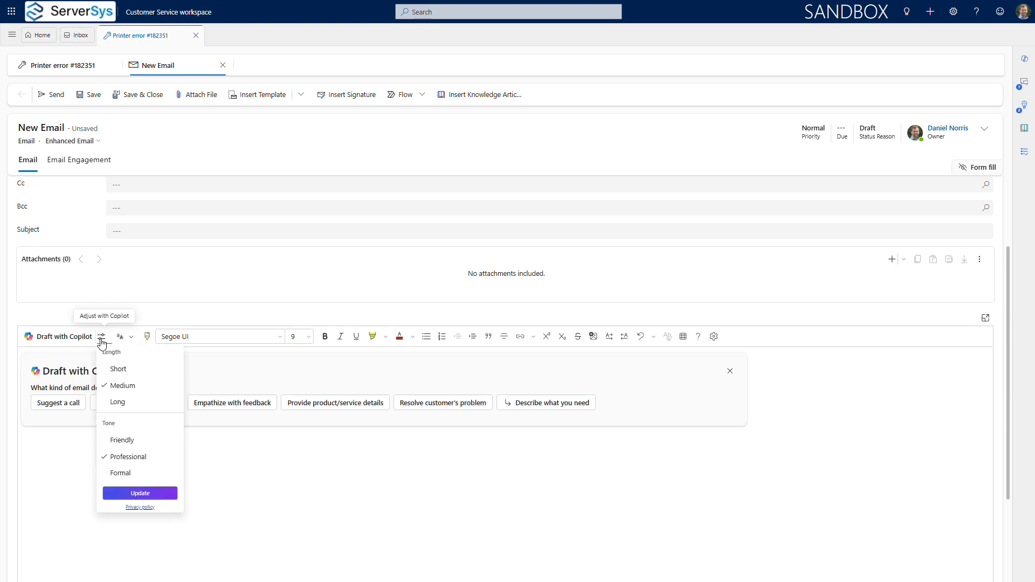
{"action": "left_click", "coordinate": [130, 474]}
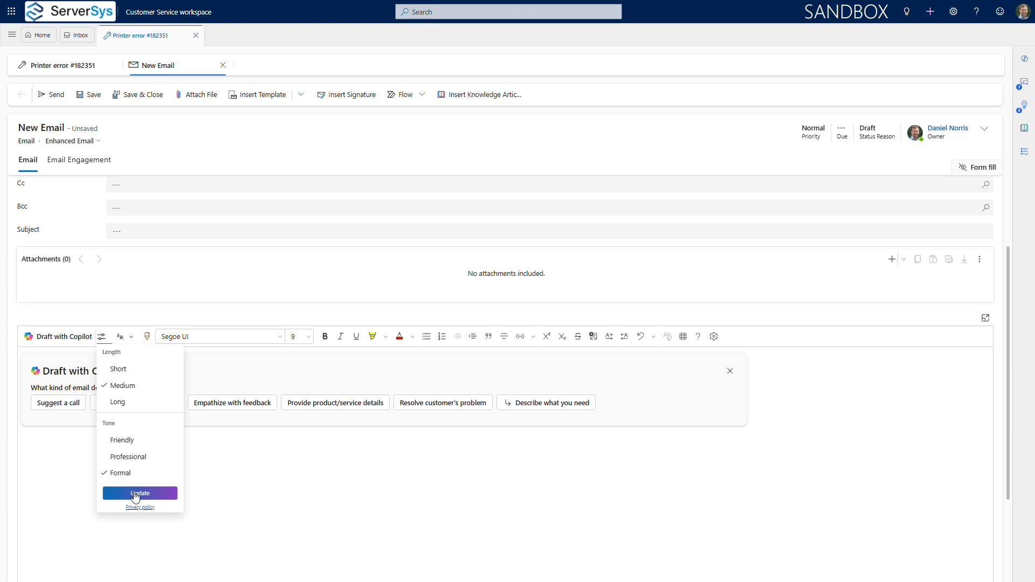
{"action": "left_click", "coordinate": [135, 495]}
- Draft an email with Copilot that suggests a call, and view the draft's adjustment and translation options
{"action": "left_click", "coordinate": [56, 403]}
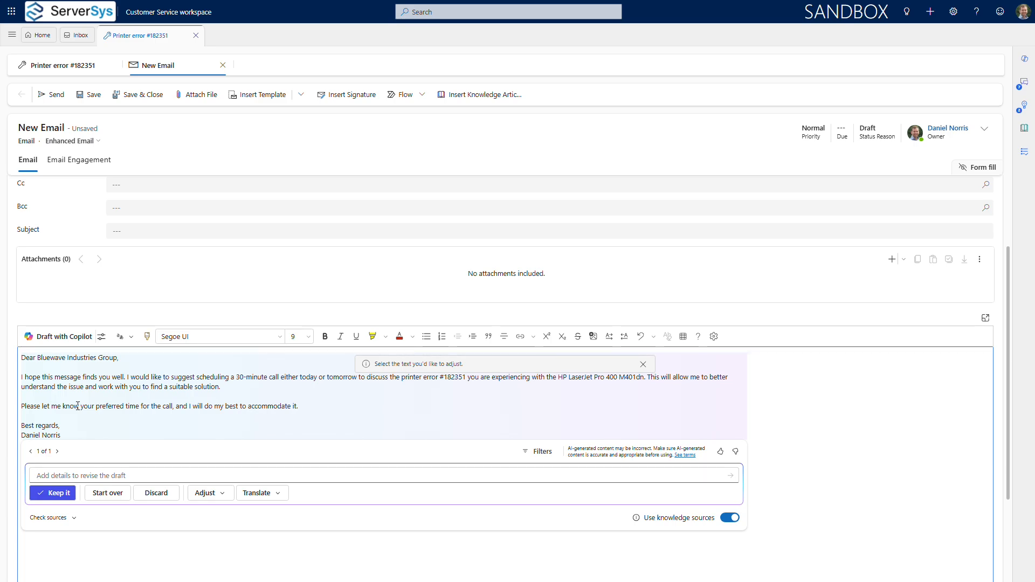
{"action": "left_click", "coordinate": [221, 493]}
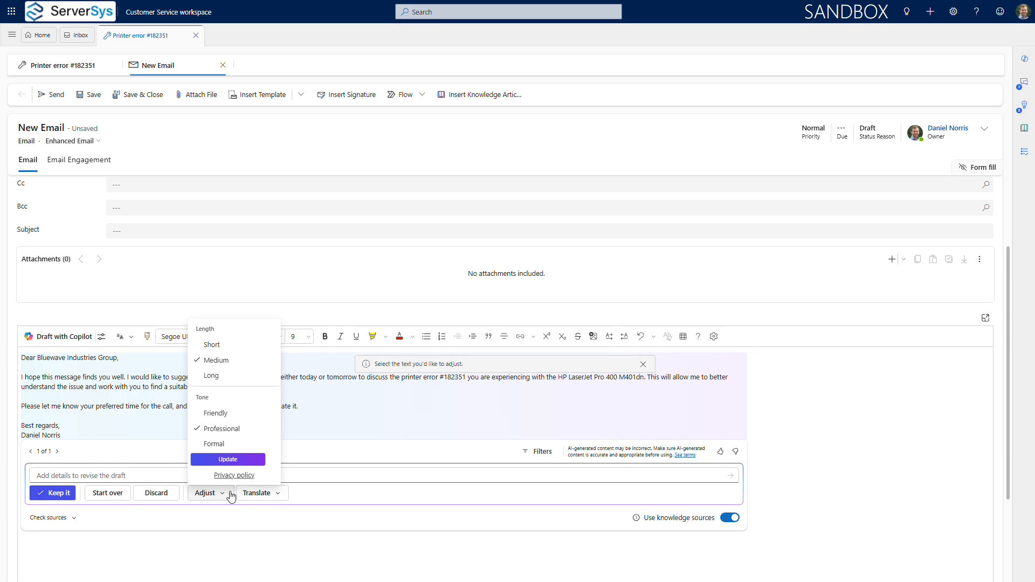
{"action": "left_click", "coordinate": [279, 494]}
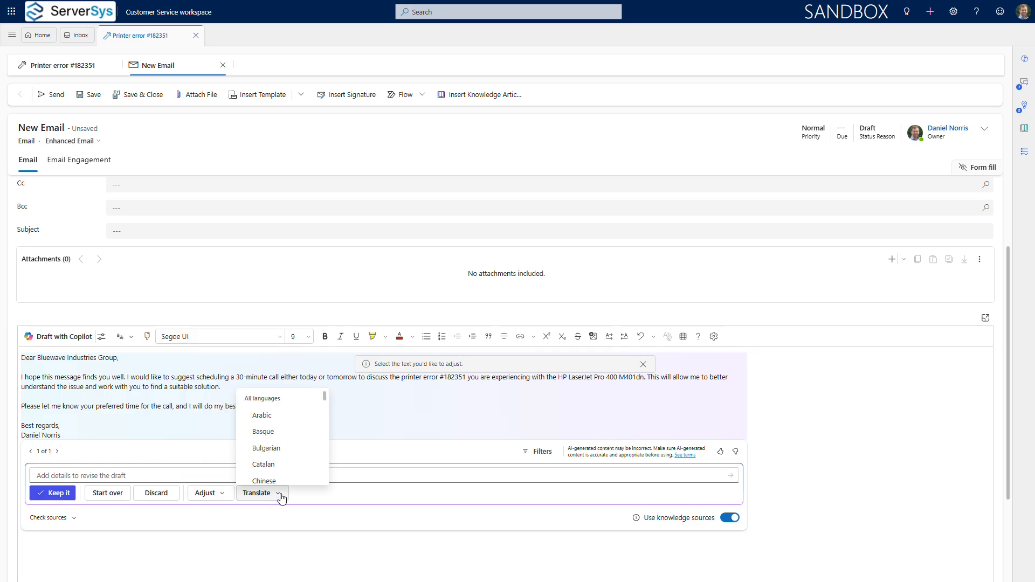
- Close the translation options and keep the Copilot draft suggesting a call as the email body
{"action": "left_click", "coordinate": [279, 495]}
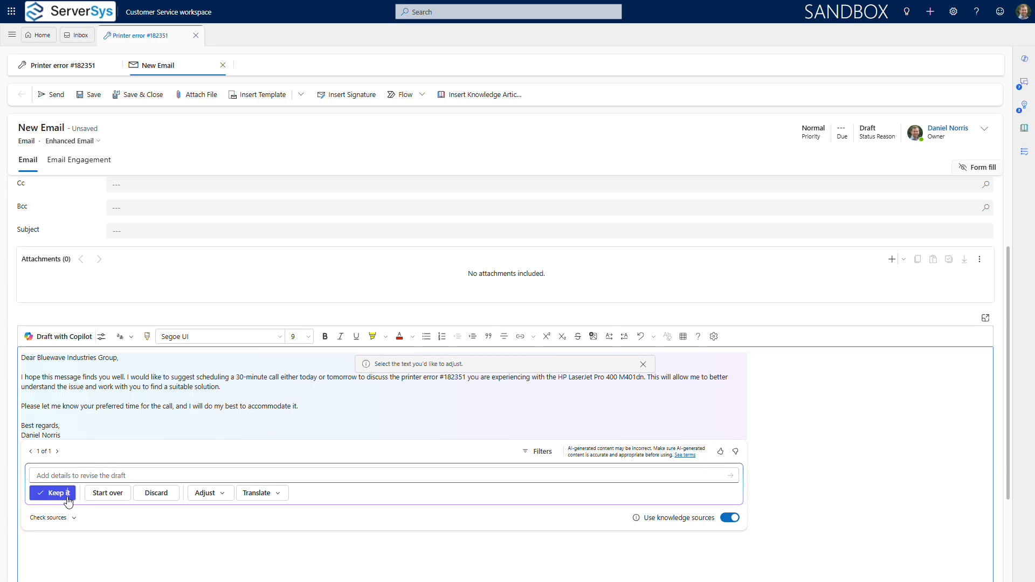
{"action": "left_click", "coordinate": [54, 494]}
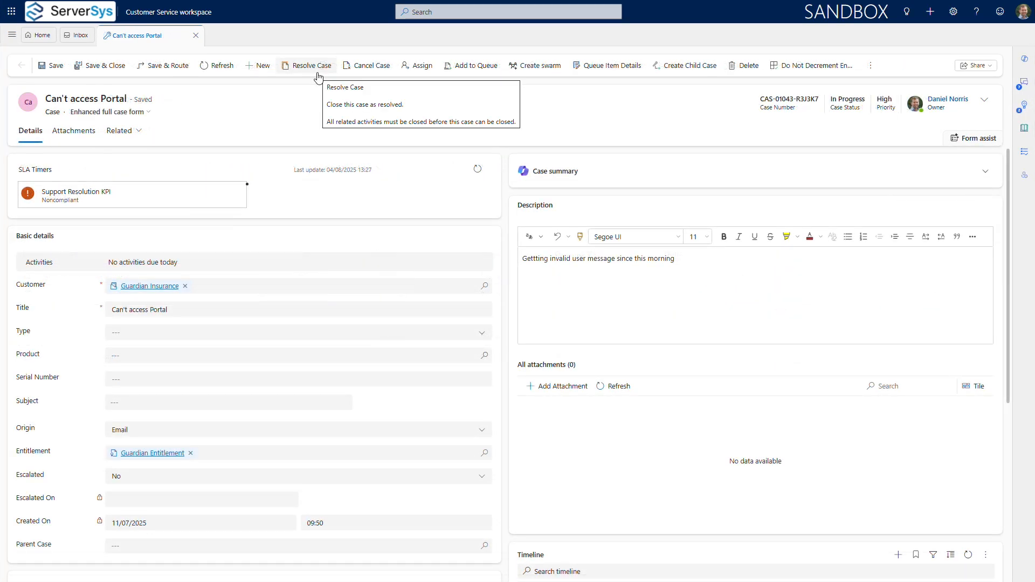
- Fill in the resolution details for the Can't access Portal case with type Problem Solved and resolution Login Provided
{"action": "left_click", "coordinate": [317, 73]}
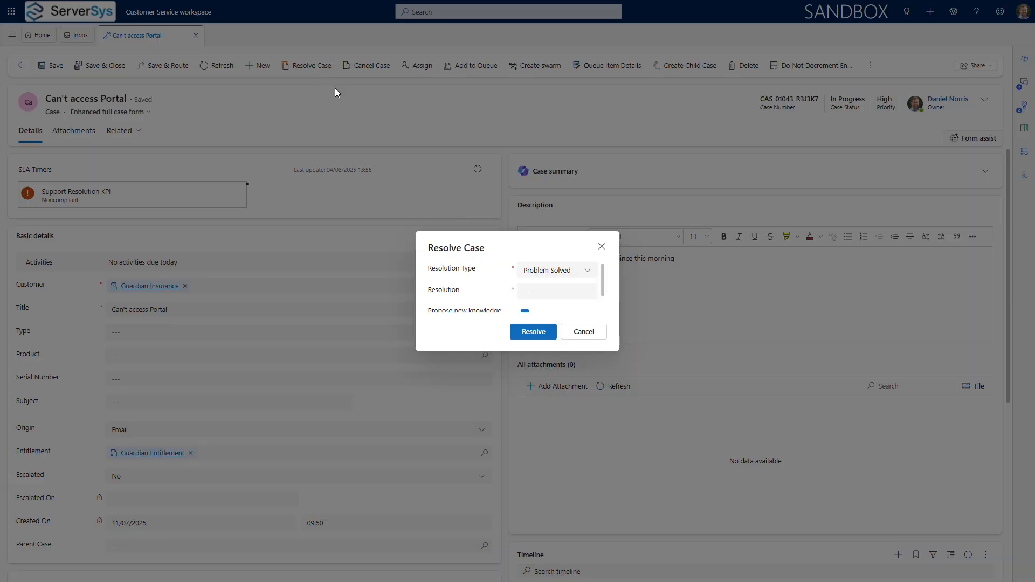
{"action": "left_click", "coordinate": [593, 274]}
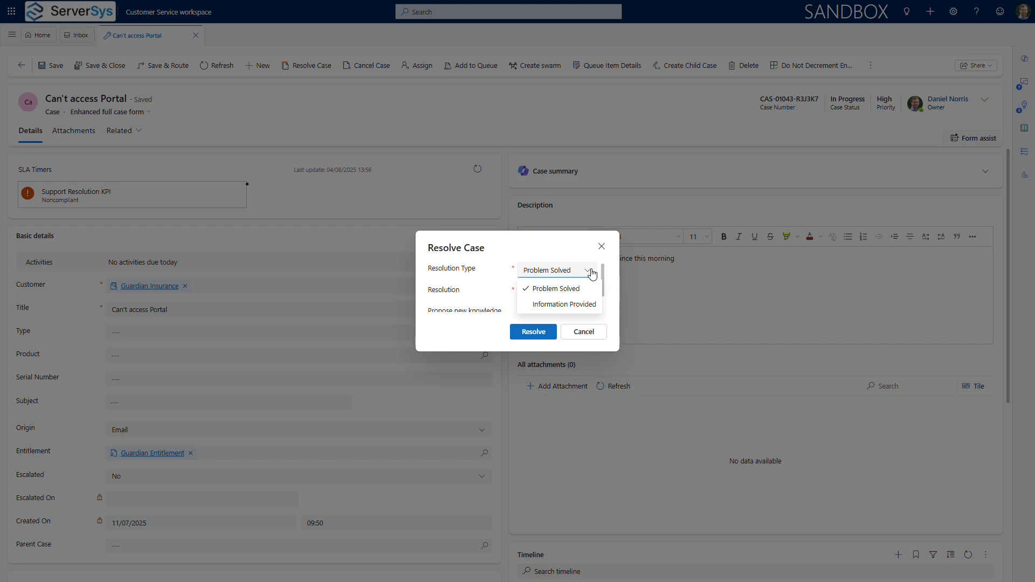
{"action": "left_click", "coordinate": [593, 274]}
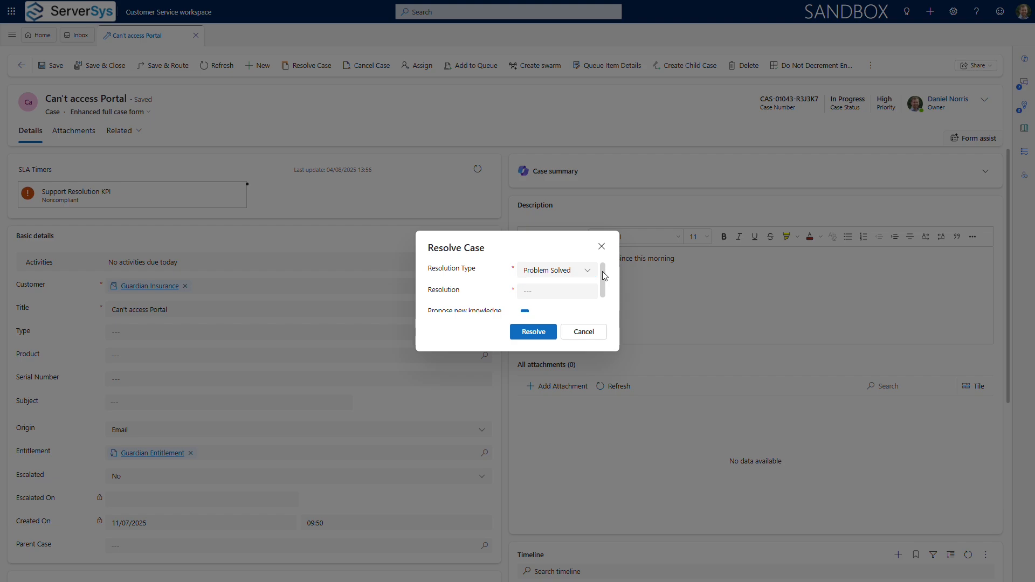
{"action": "left_click_drag", "start_coordinate": [604, 276], "coordinate": [602, 286]}
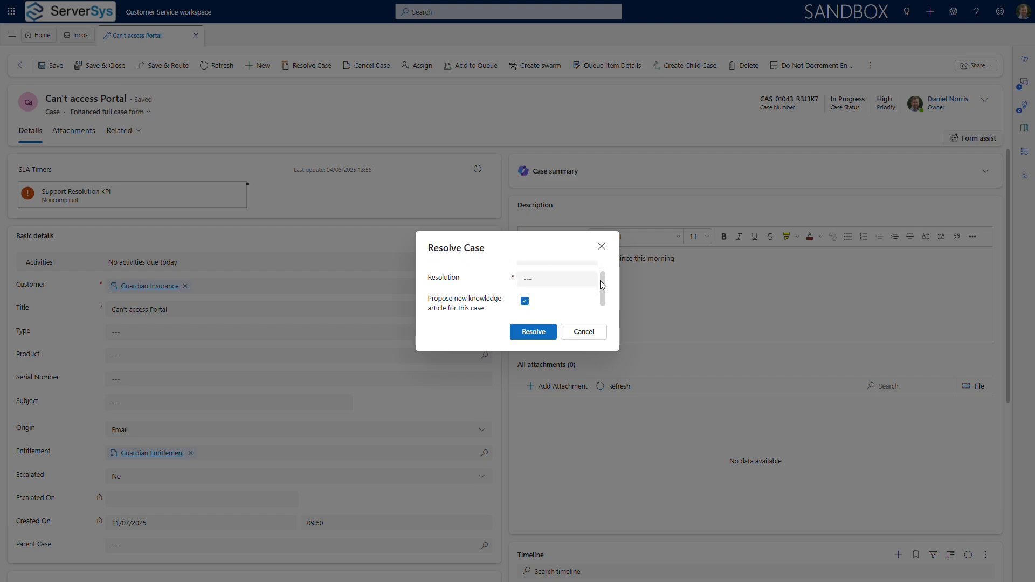
{"action": "left_click", "coordinate": [529, 282]}
{"action": "type", "text": "Login Provided"}
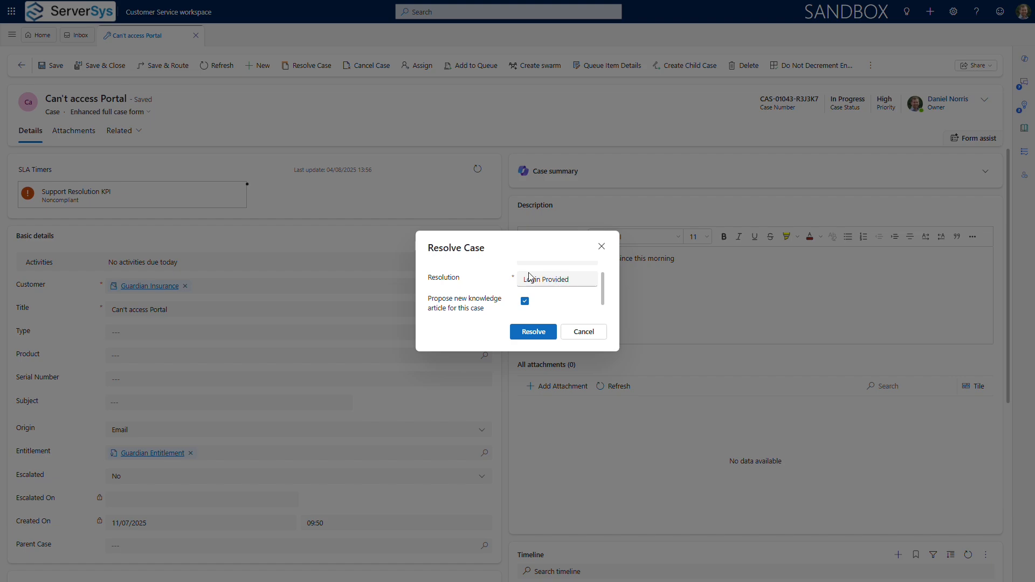
{"action": "scroll", "coordinate": [531, 278], "scroll_direction": "down", "scroll_amount": 1}
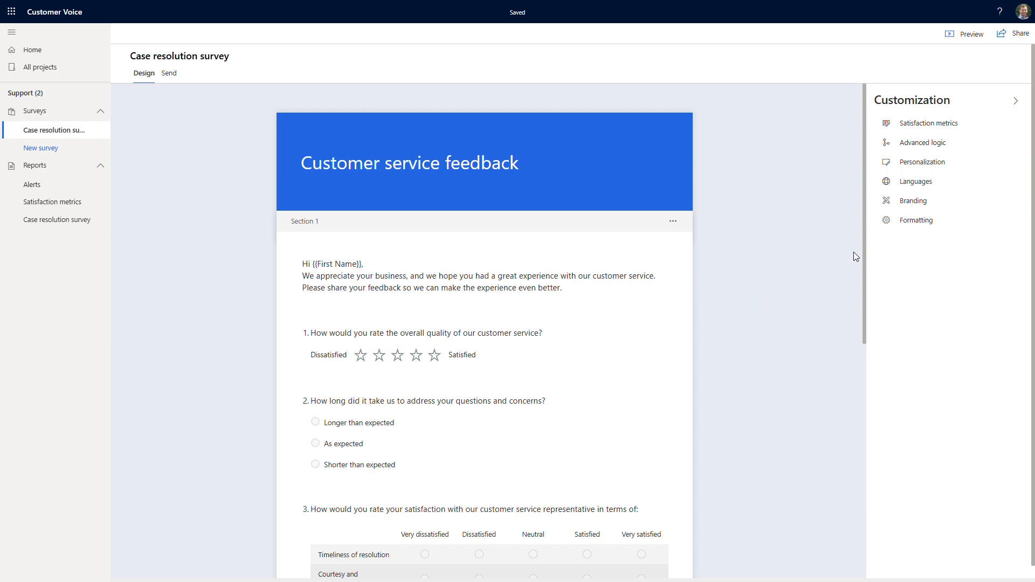
- In Customer Voice, review the Case resolution survey from its introduction through to the final feedback question
{"action": "scroll", "coordinate": [865, 248], "scroll_direction": "down", "scroll_amount": 3}
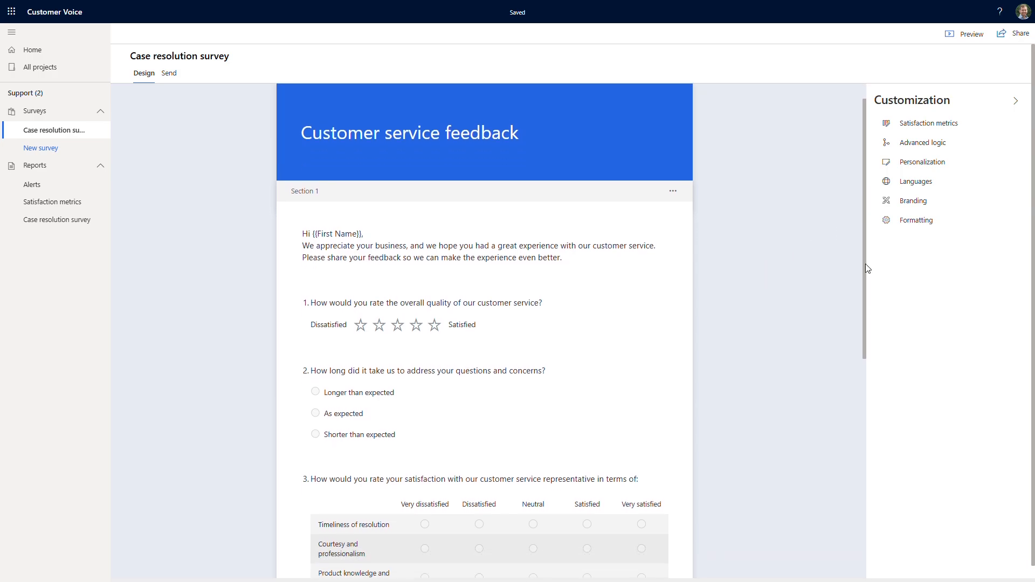
{"action": "left_click_drag", "start_coordinate": [873, 326], "coordinate": [874, 385]}
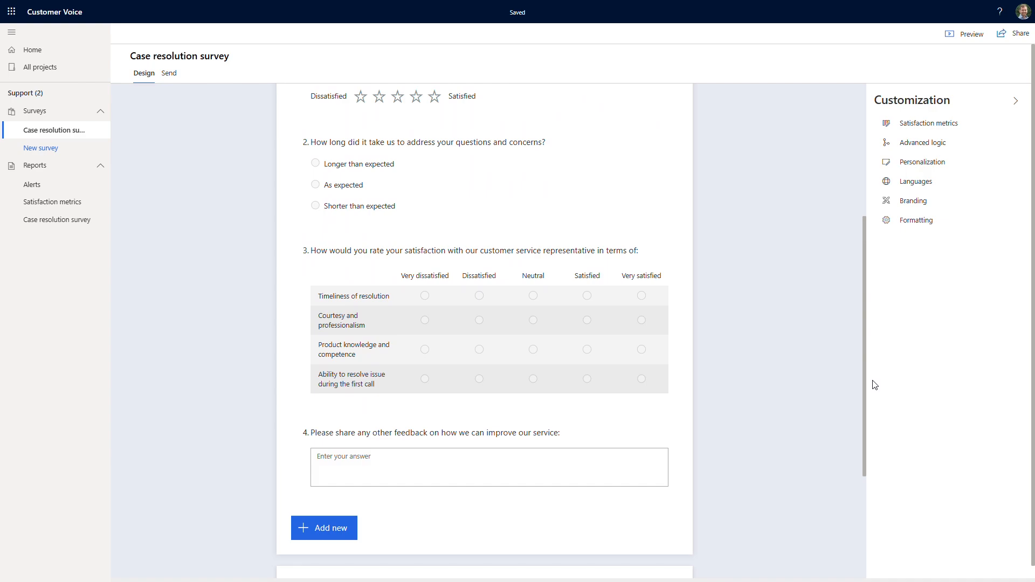
{"action": "left_click_drag", "start_coordinate": [874, 384], "coordinate": [865, 514]}
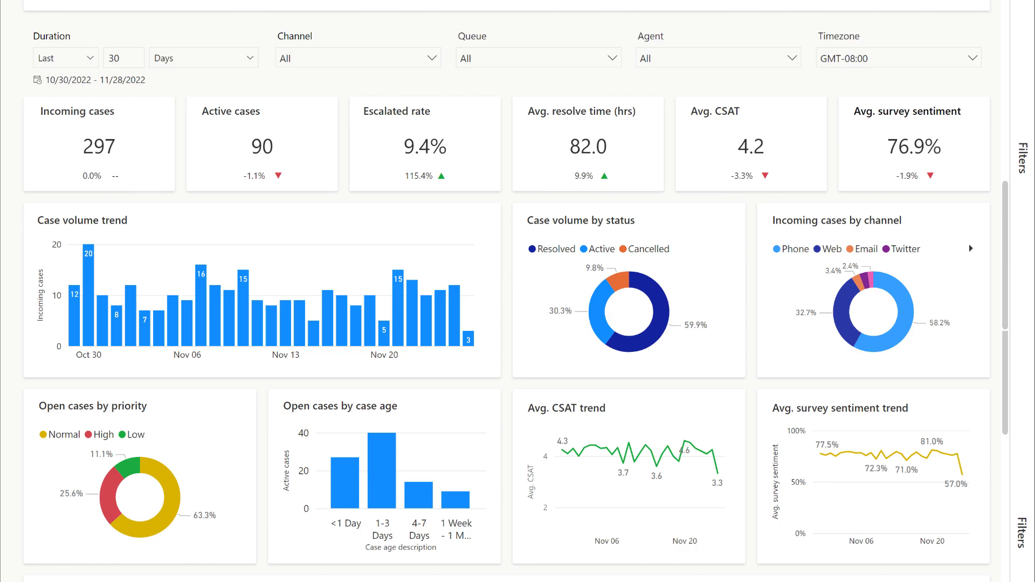
- In the customer service analytics report, examine the case charts, top volume topics and case metrics tables
{"action": "scroll", "coordinate": [517, 291], "scroll_direction": "down", "scroll_amount": 5}
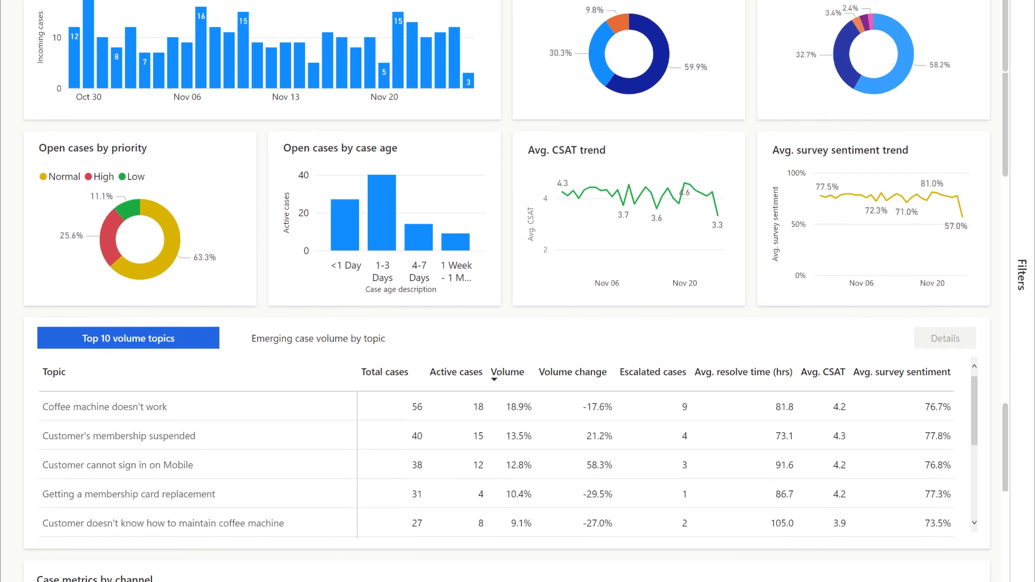
{"action": "scroll", "coordinate": [517, 291], "scroll_direction": "down", "scroll_amount": 6}
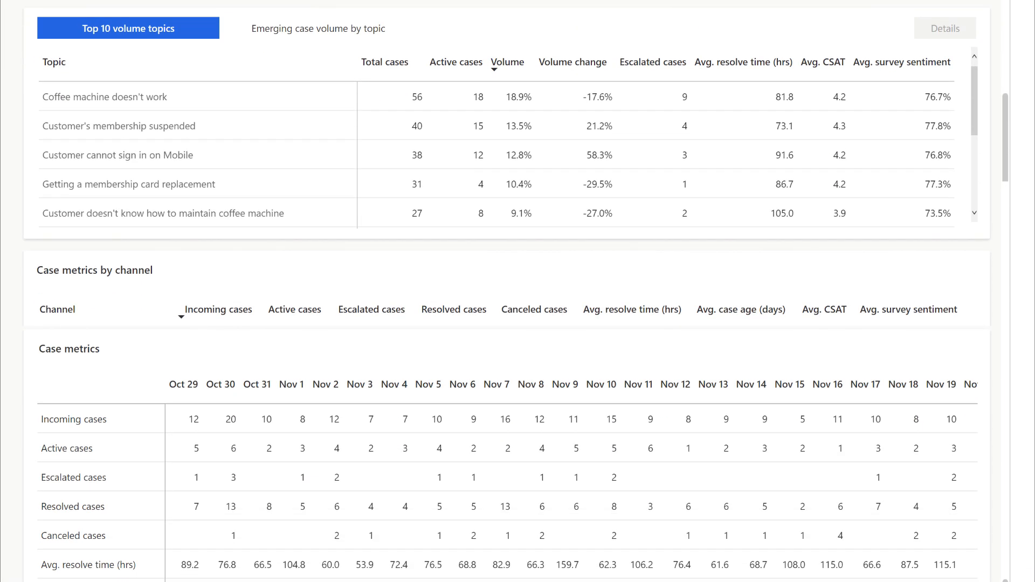